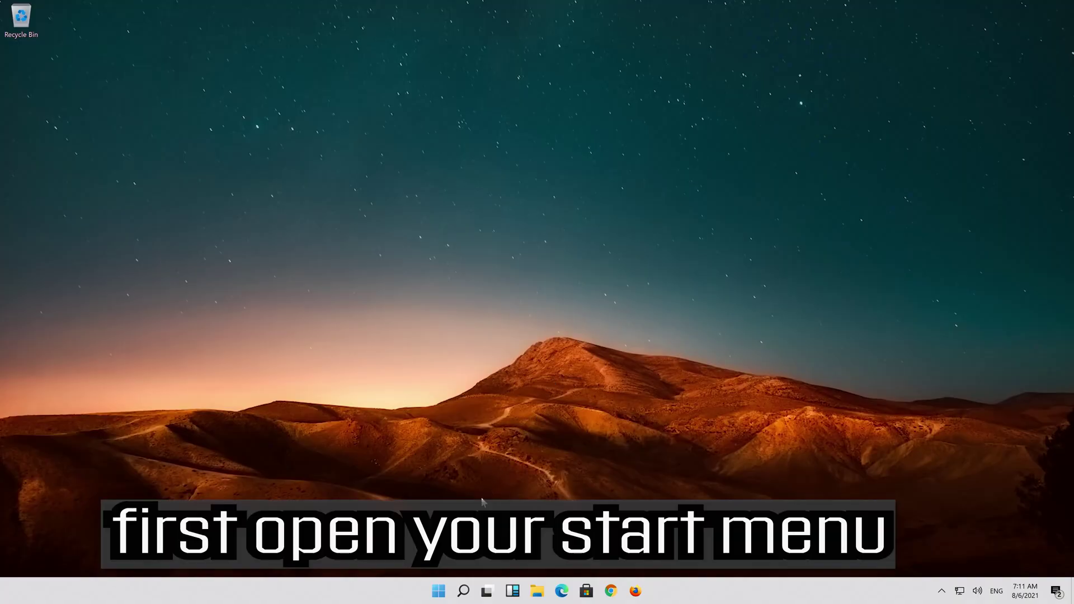
# Search the Start menu for 'services' so the Services app appears as the best match.
pyautogui.click(439, 590)
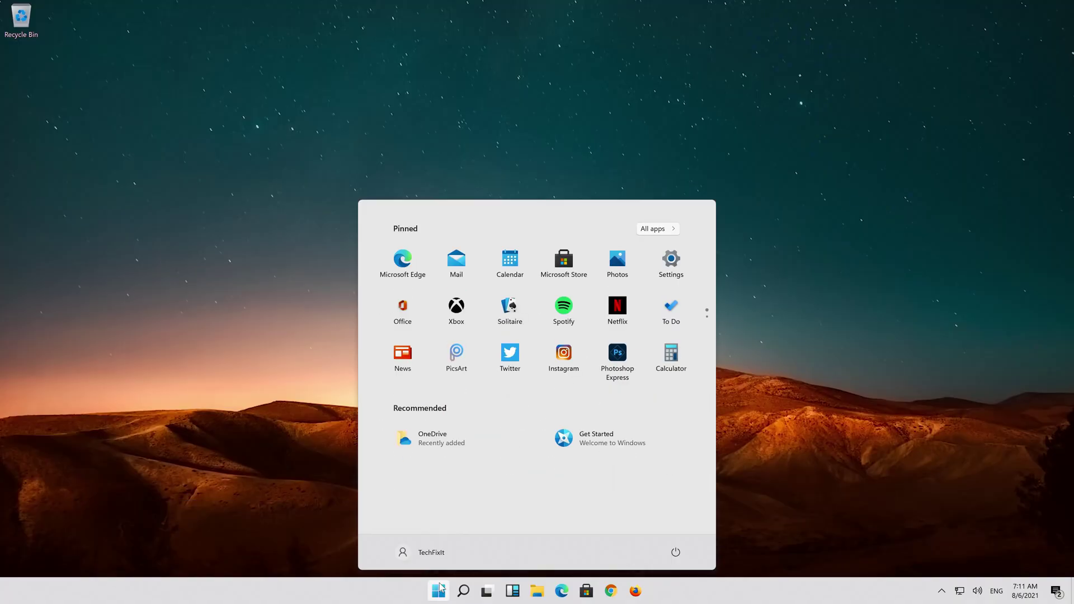
pyautogui.write('services')
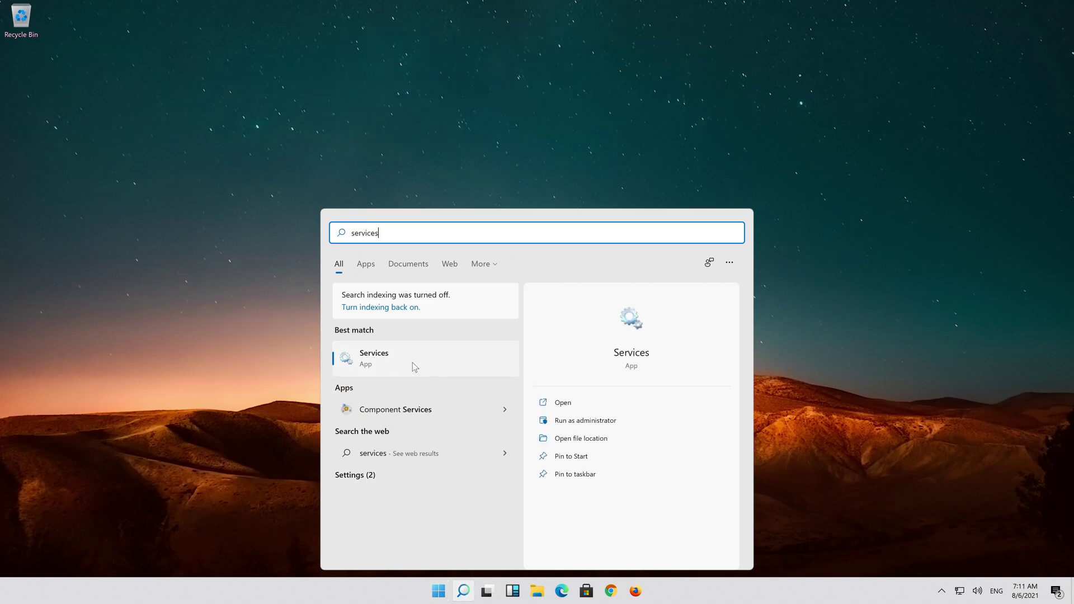
# Open the Services console, find WLAN AutoConfig in the list and bring up its context menu.
pyautogui.click(437, 357)
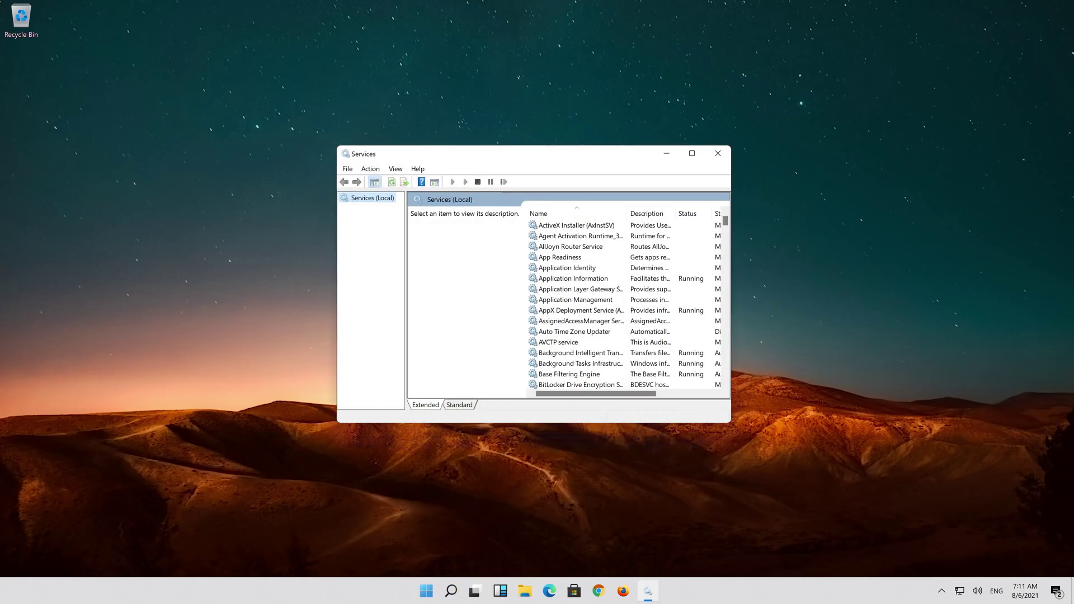
pyautogui.click(541, 334)
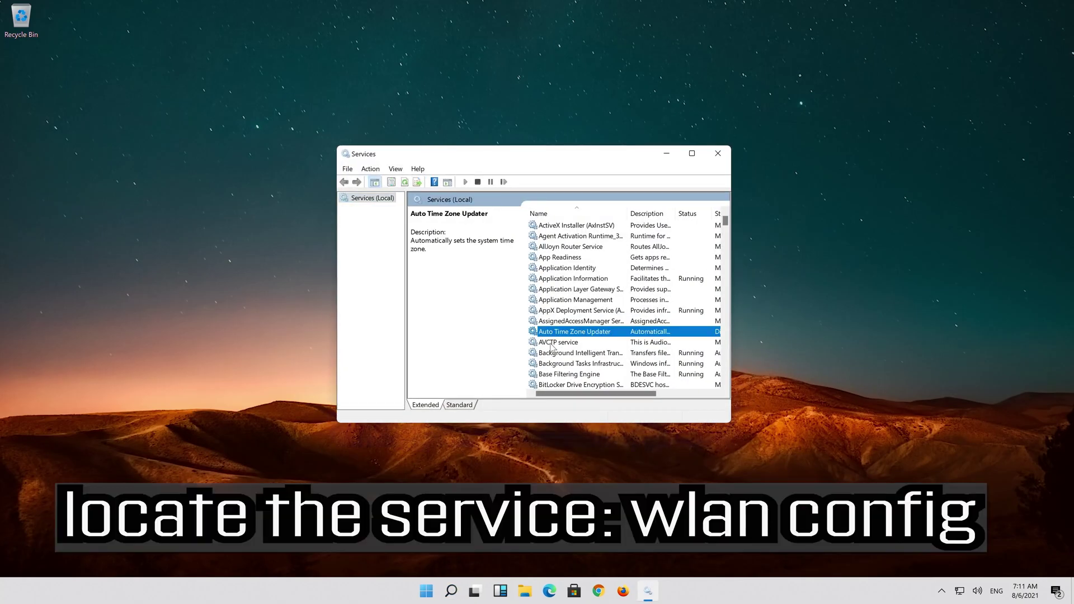
pyautogui.scroll(-14, 552, 347)
pyautogui.scroll(-20, 551, 347)
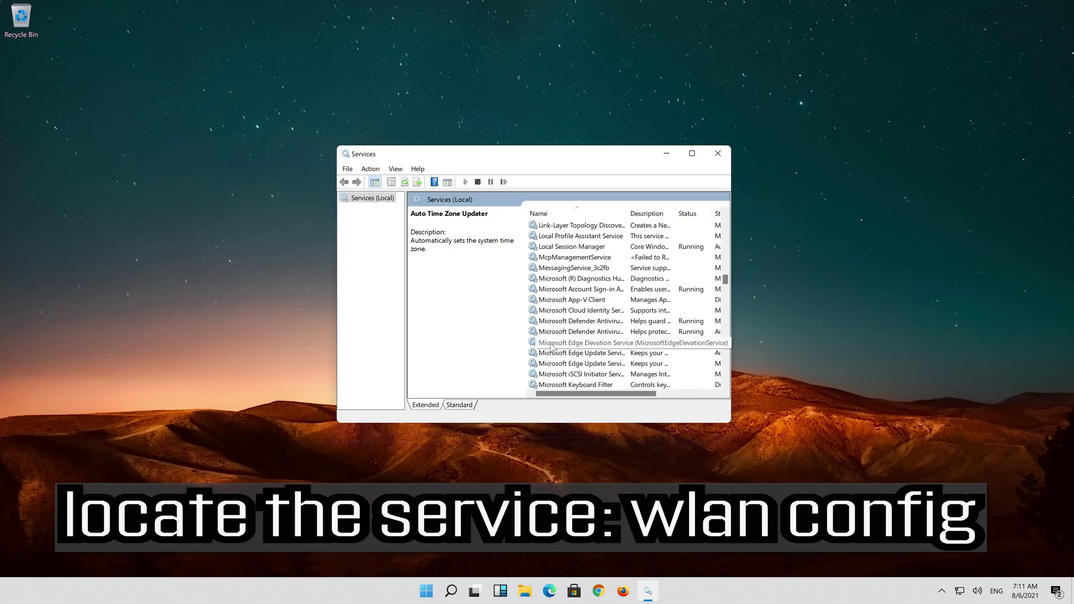
pyautogui.scroll(-20, 551, 347)
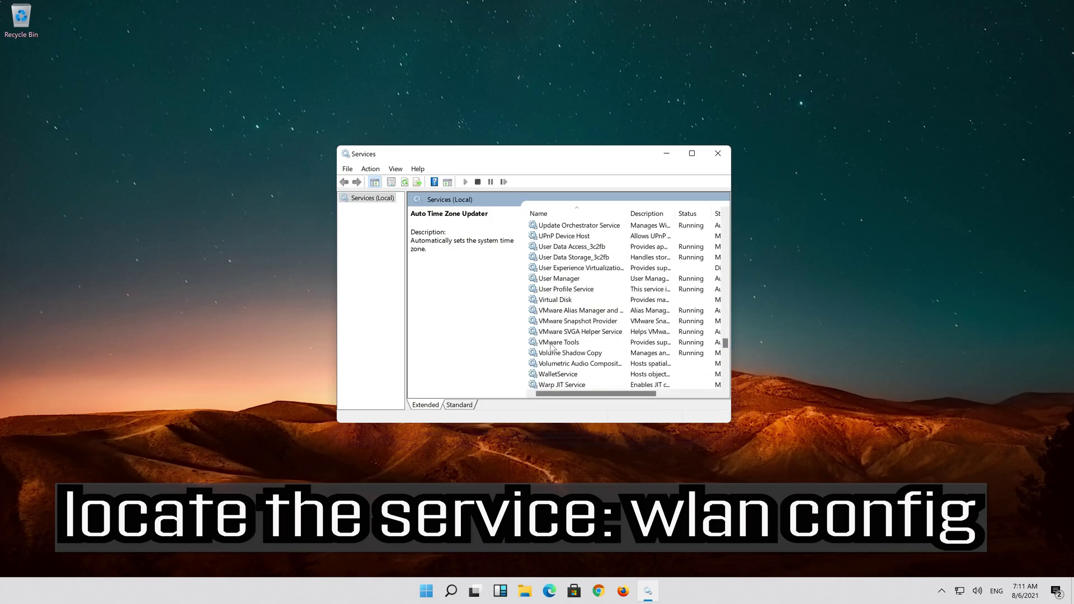
pyautogui.scroll(-9, 551, 347)
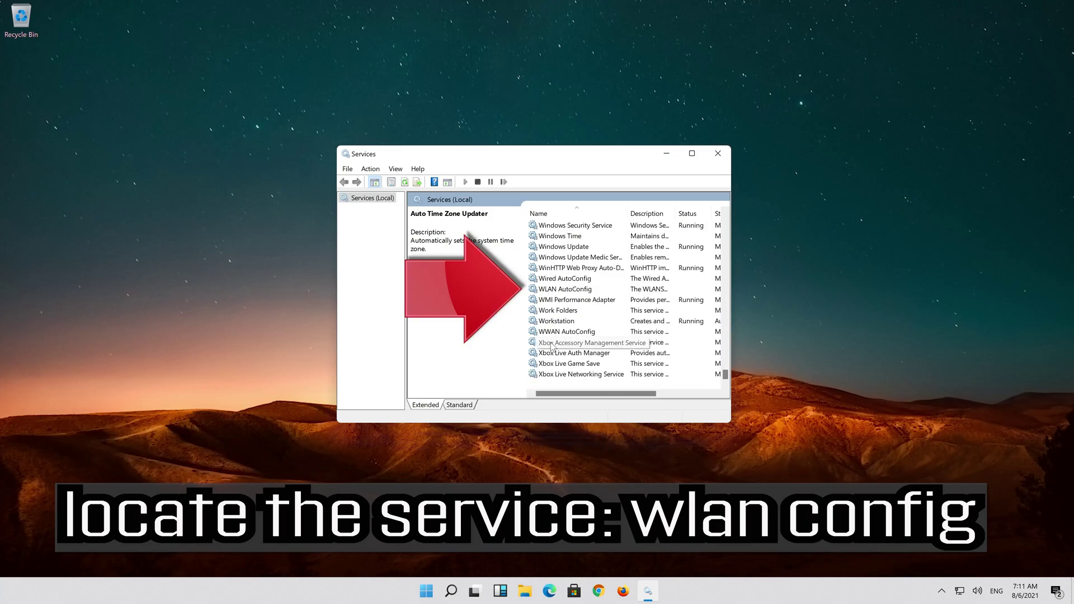
pyautogui.click(558, 290)
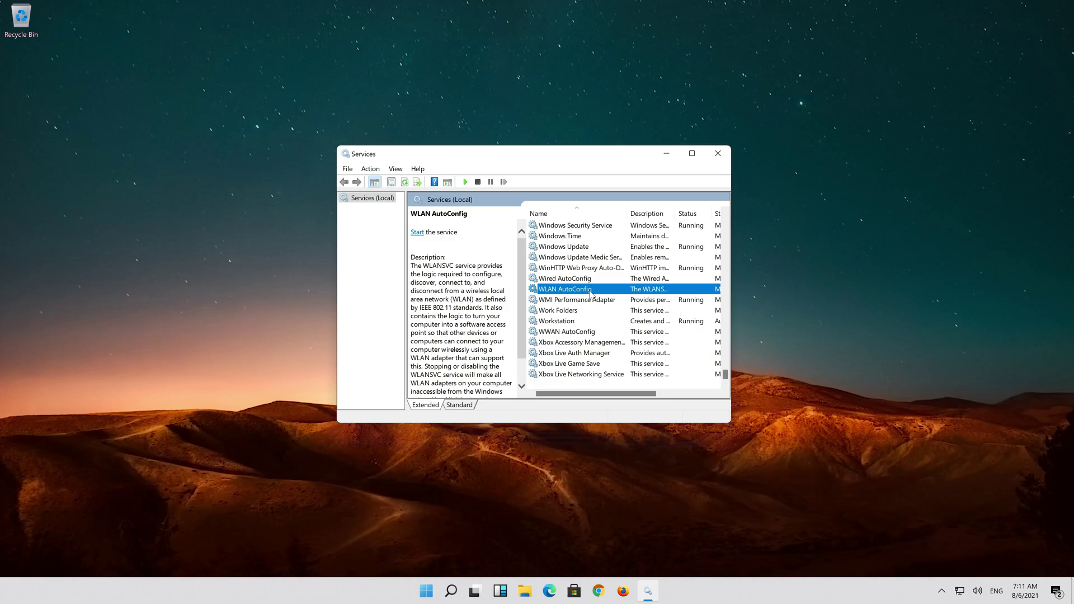
pyautogui.rightClick(590, 292)
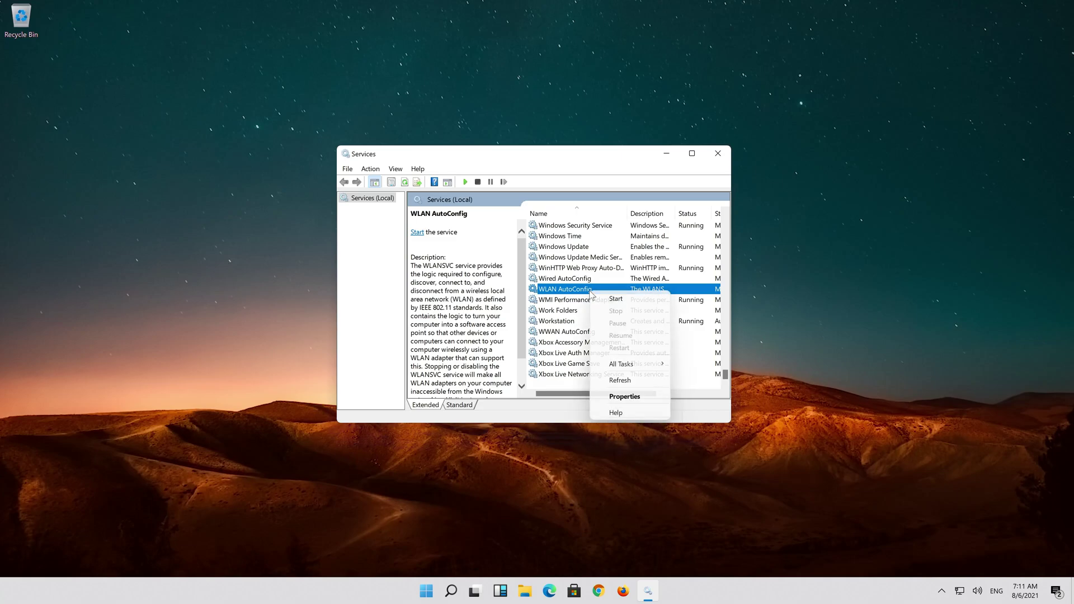
# Set WLAN AutoConfig's startup type to Automatic, apply it, and start the service.
pyautogui.click(627, 396)
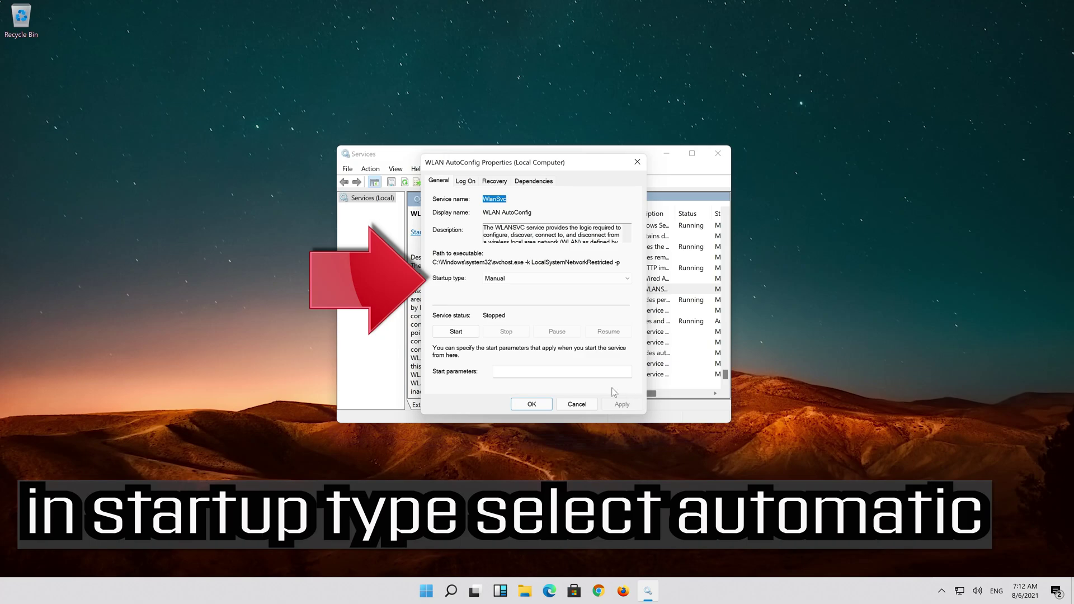
pyautogui.click(534, 280)
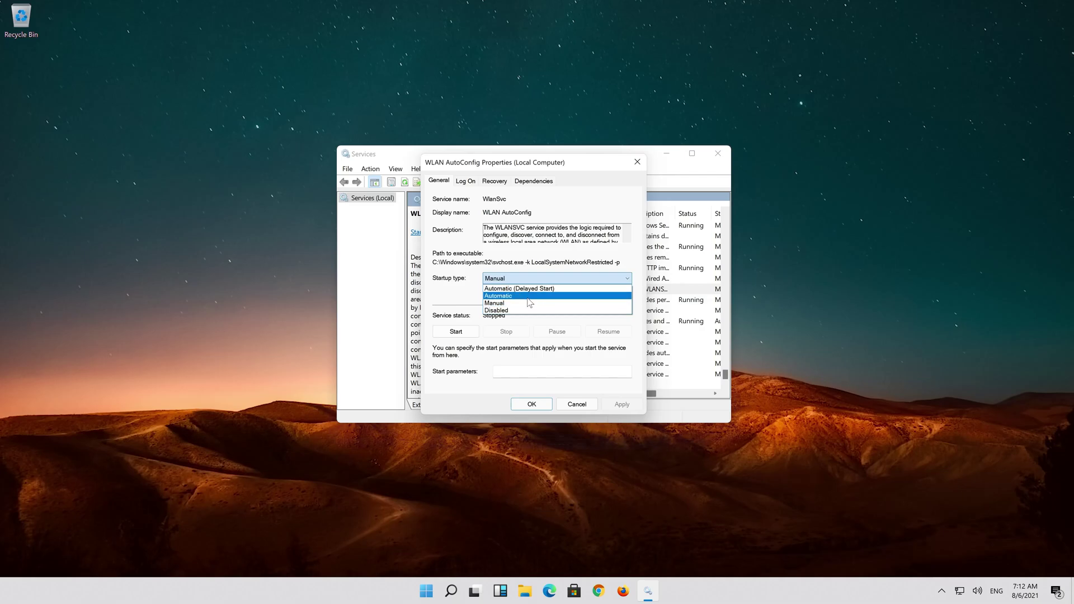
pyautogui.click(528, 296)
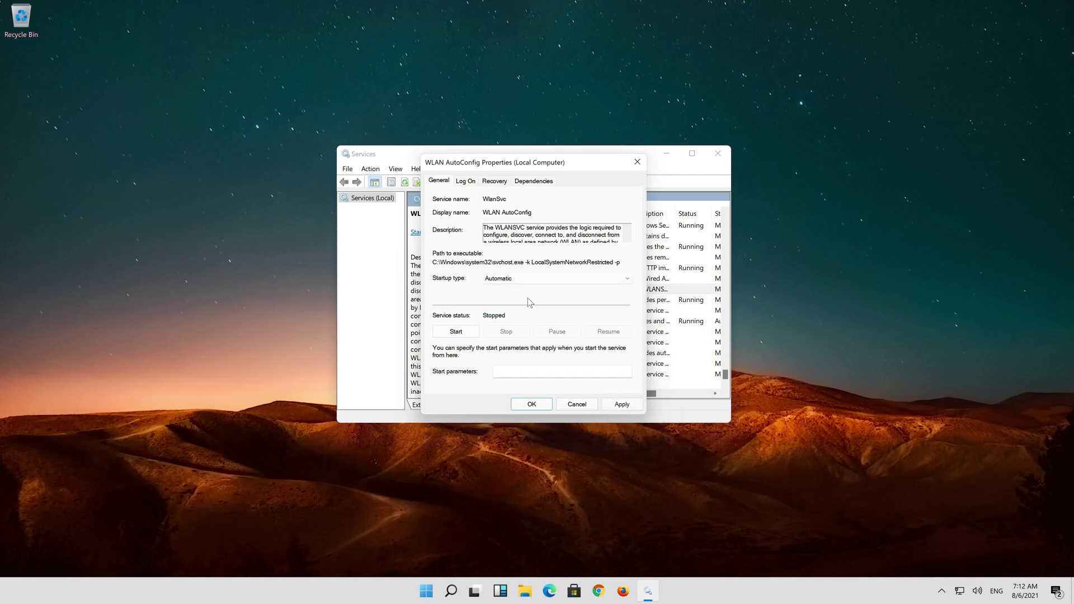
pyautogui.click(620, 408)
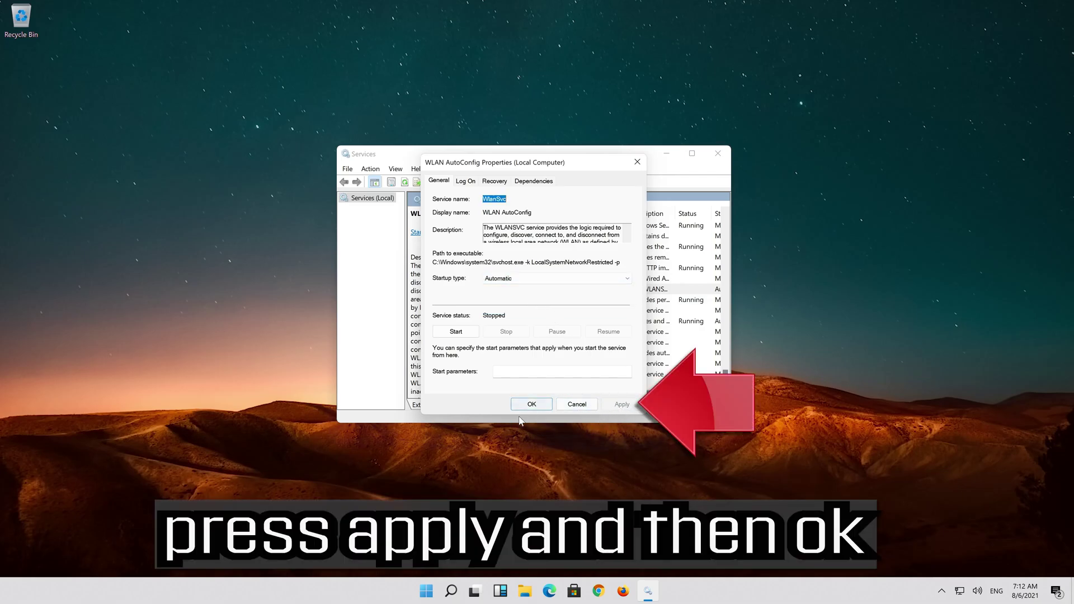
pyautogui.click(532, 404)
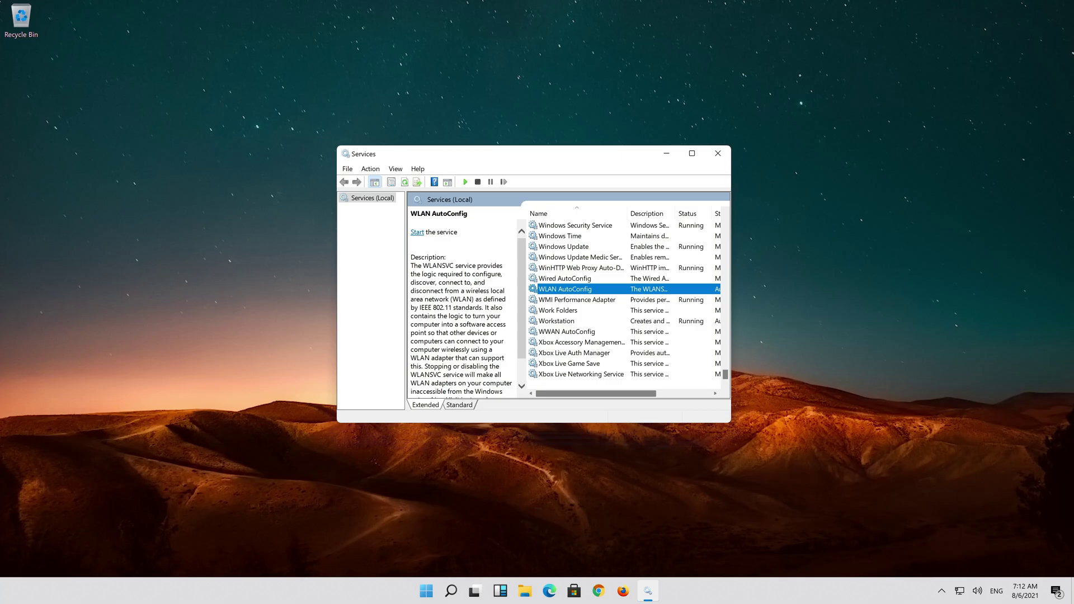
pyautogui.click(418, 233)
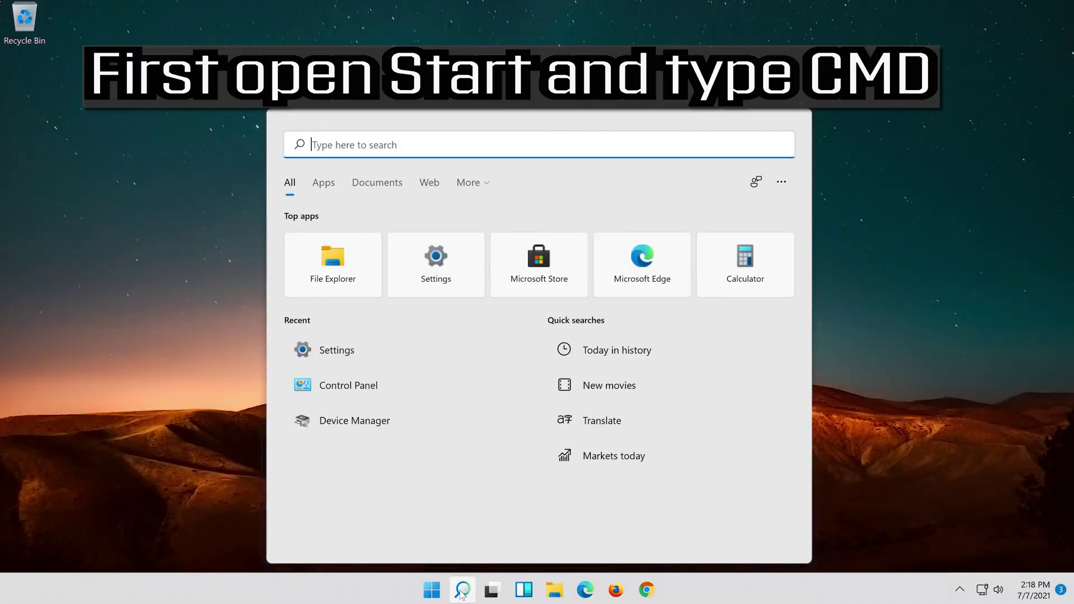
# Run Command Prompt as administrator from a 'cmd' search and approve the UAC prompt.
pyautogui.write('cmd')
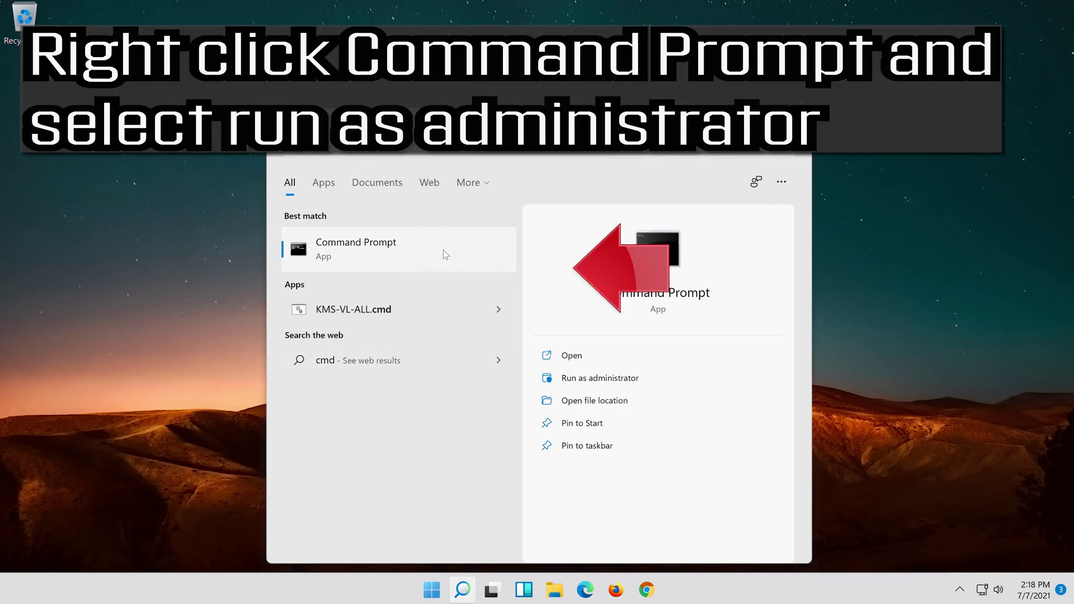
pyautogui.rightClick(443, 250)
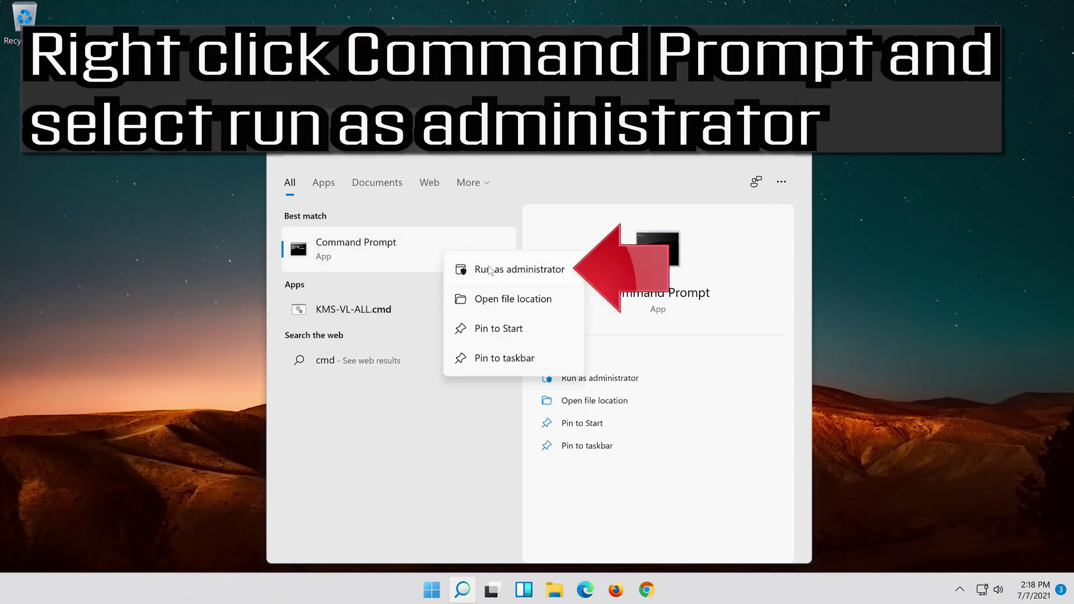
pyautogui.click(532, 271)
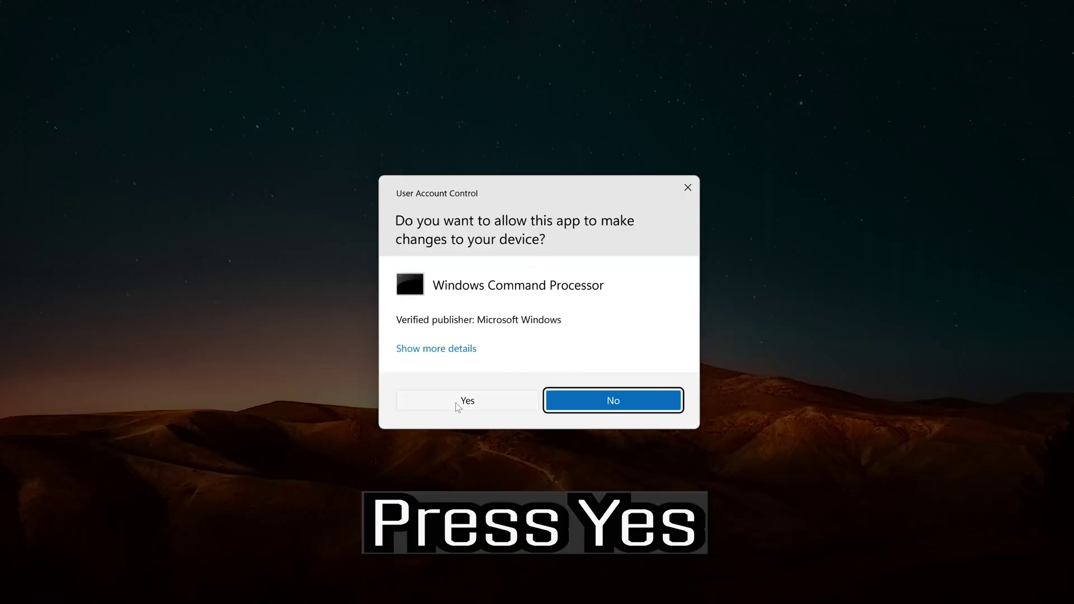
pyautogui.click(478, 398)
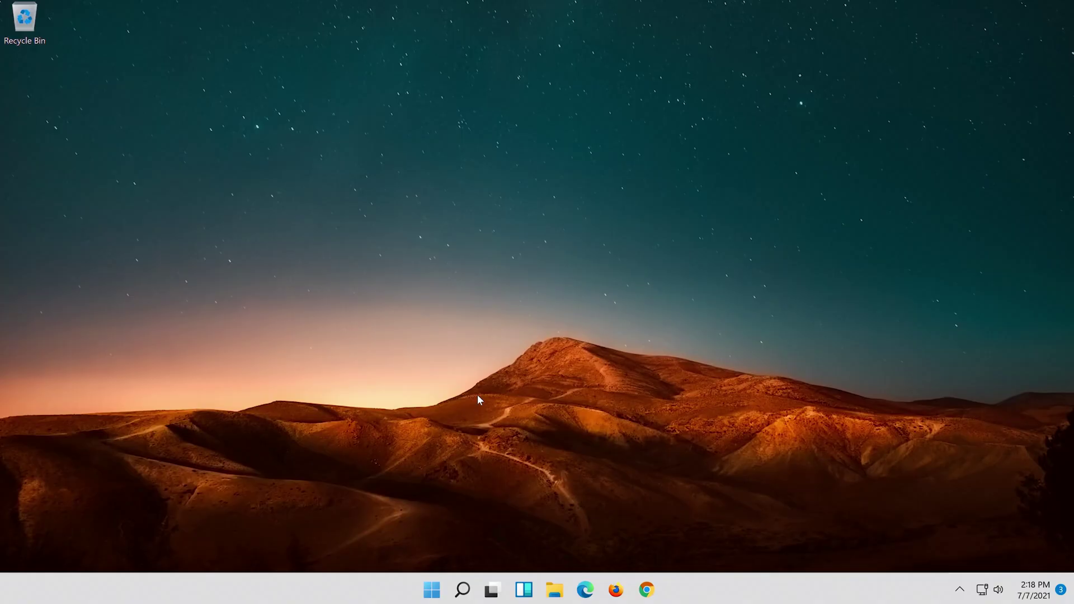
# Run 'netsh int ip reset c:\resetlog.txt' to reset the TCP/IP stack.
pyautogui.write('n')
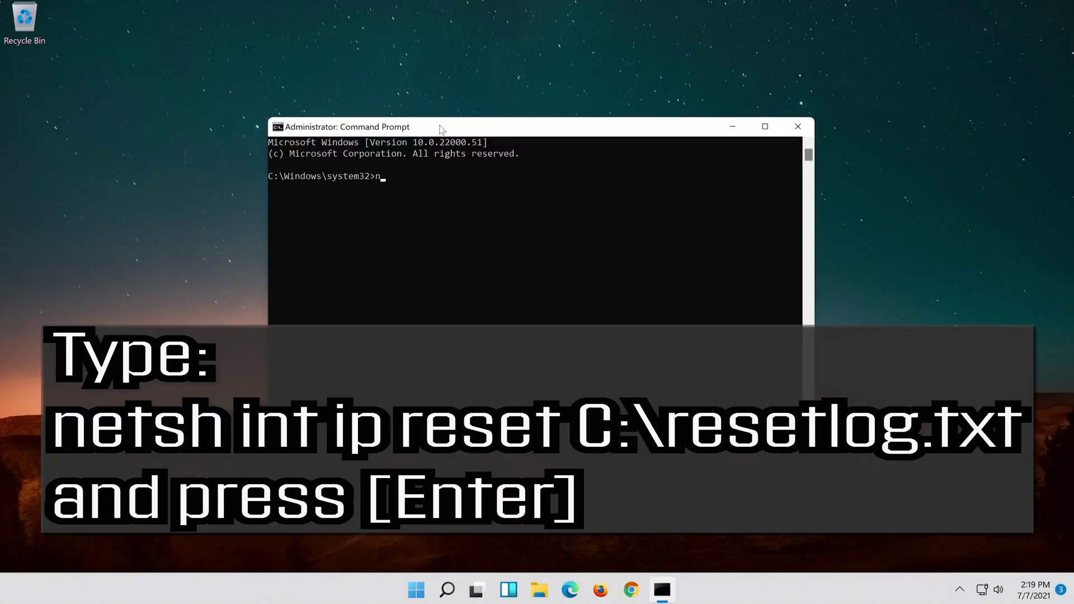
pyautogui.write('etsh int ip reset c:\\reset')
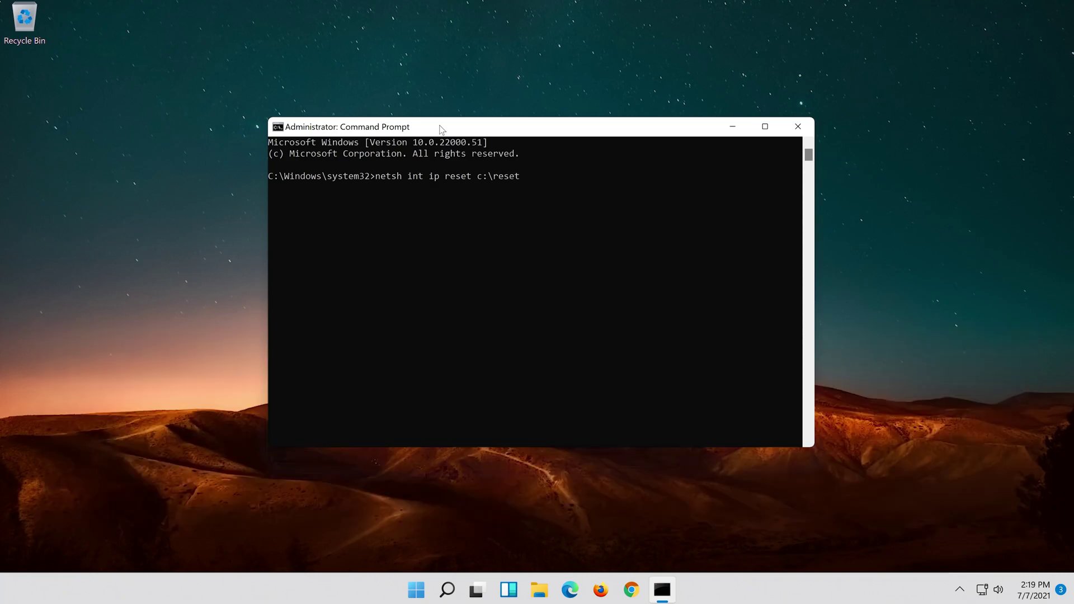
pyautogui.write('log.txt')
pyautogui.press('Return')
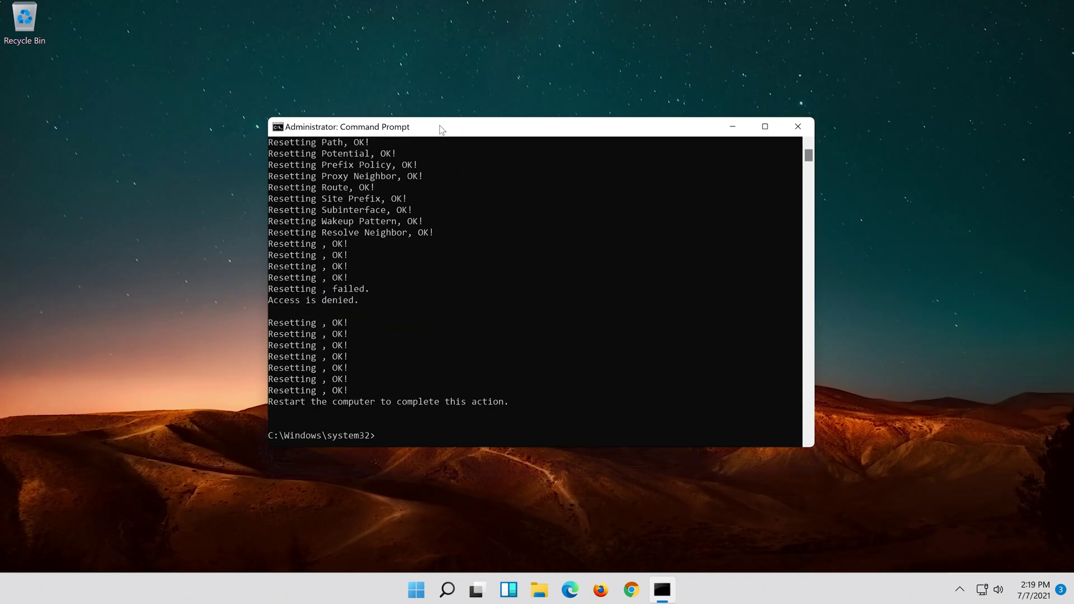
# Run 'netsh winsock reset' and 'ipconfig /flushdns', then exit Command Prompt.
pyautogui.write('netsh')
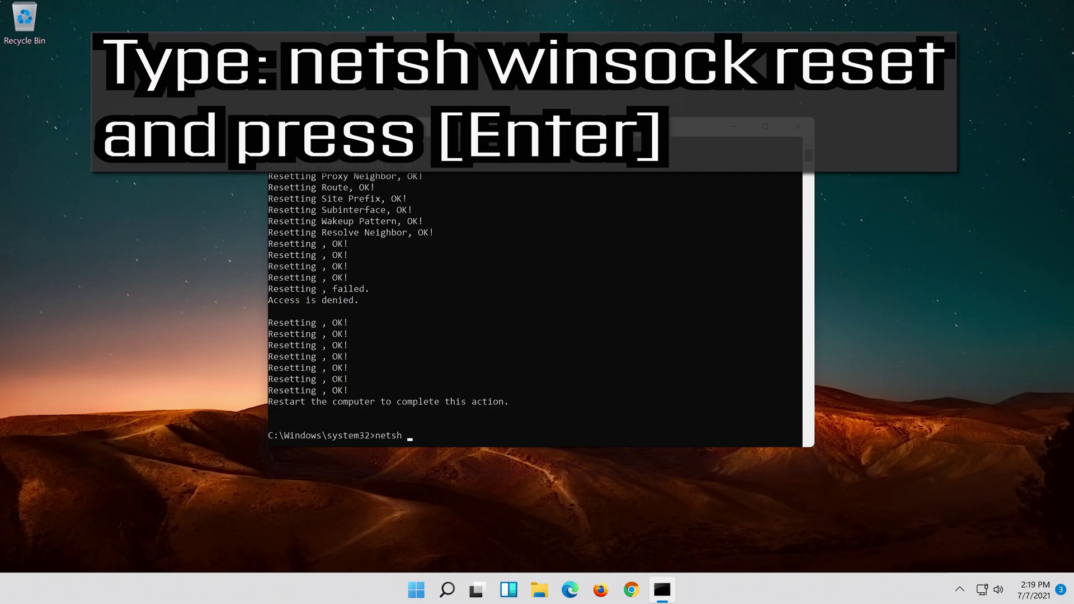
pyautogui.write(' winsock reset')
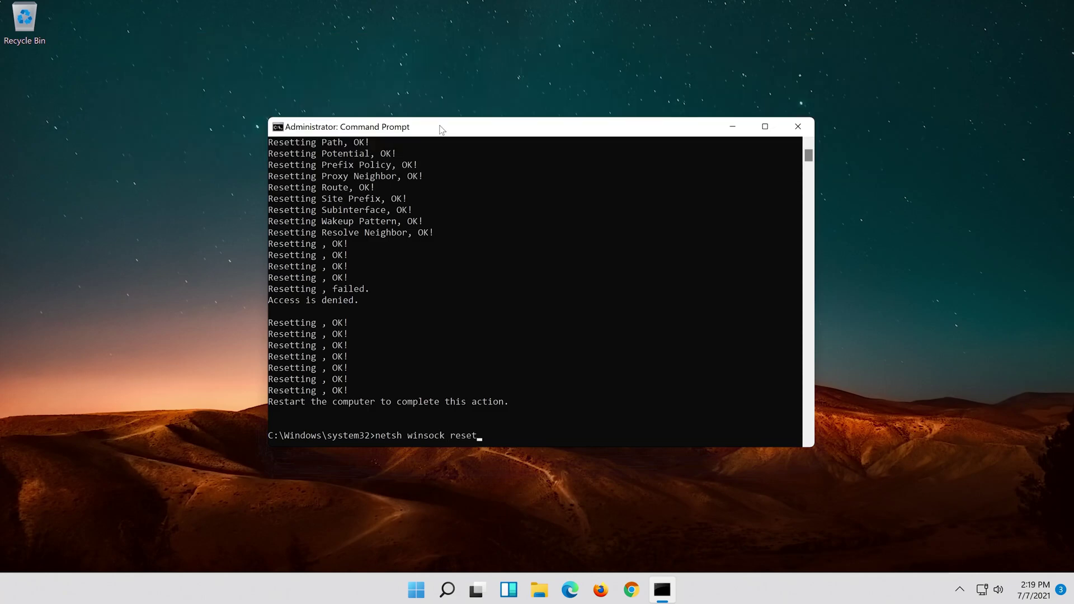
pyautogui.press('Return')
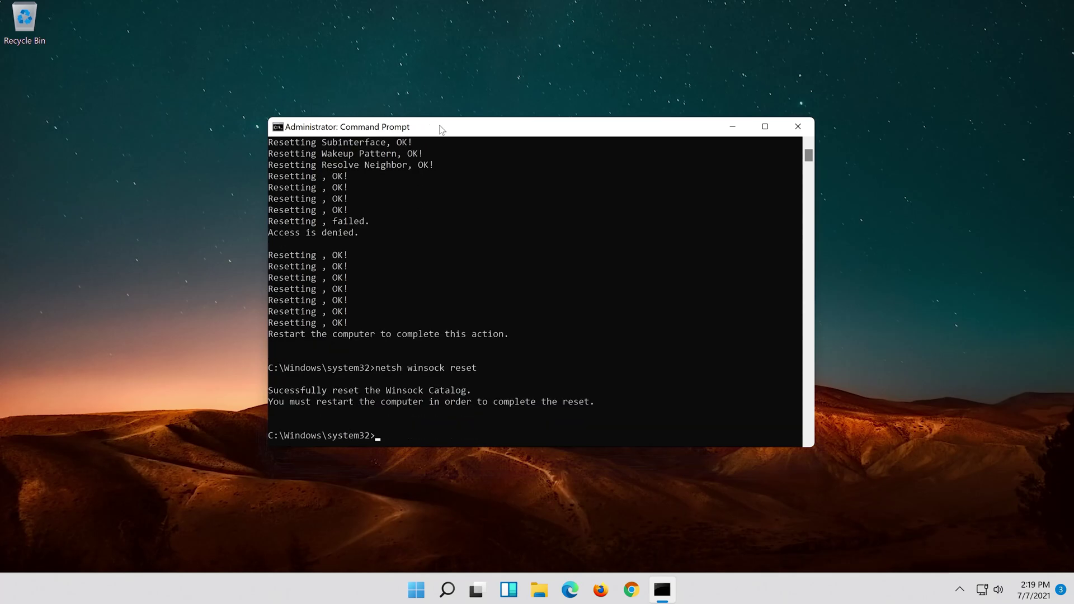
pyautogui.write('ipconfig ')
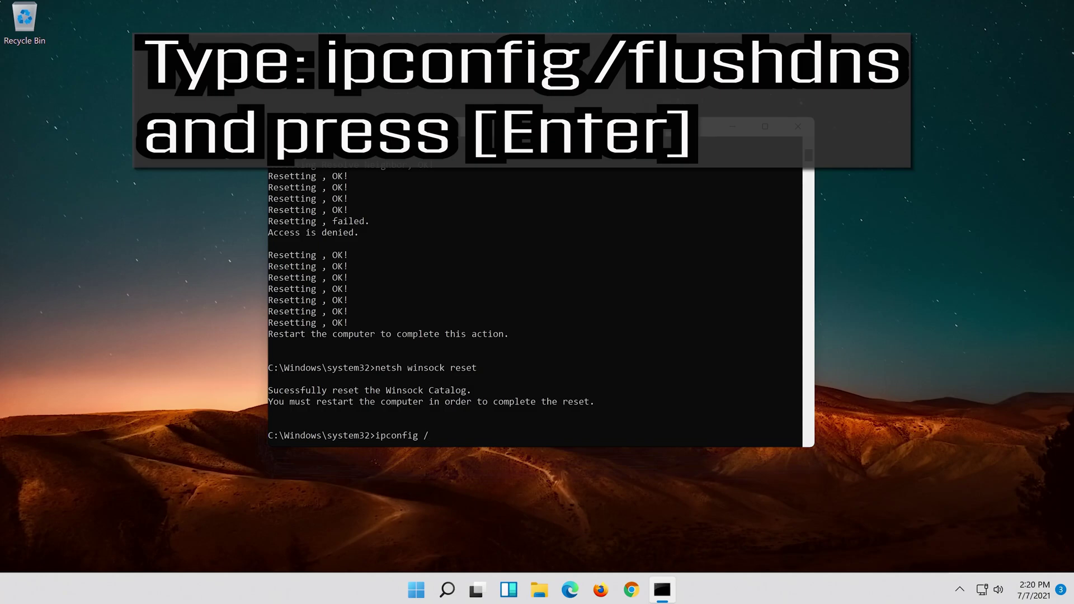
pyautogui.write('/flushdns')
pyautogui.press('Return')
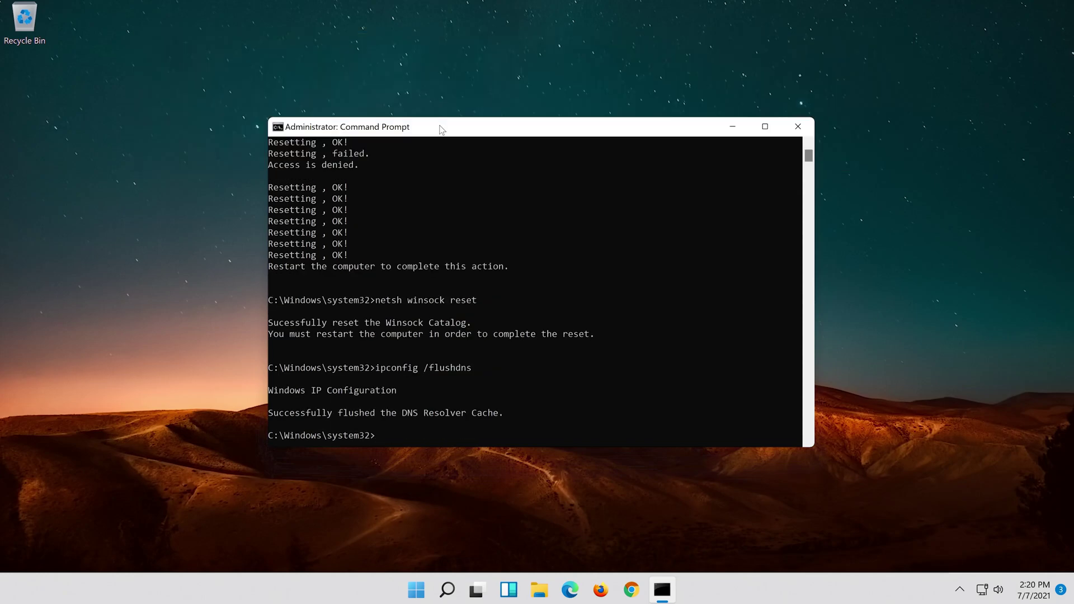
pyautogui.write('exit')
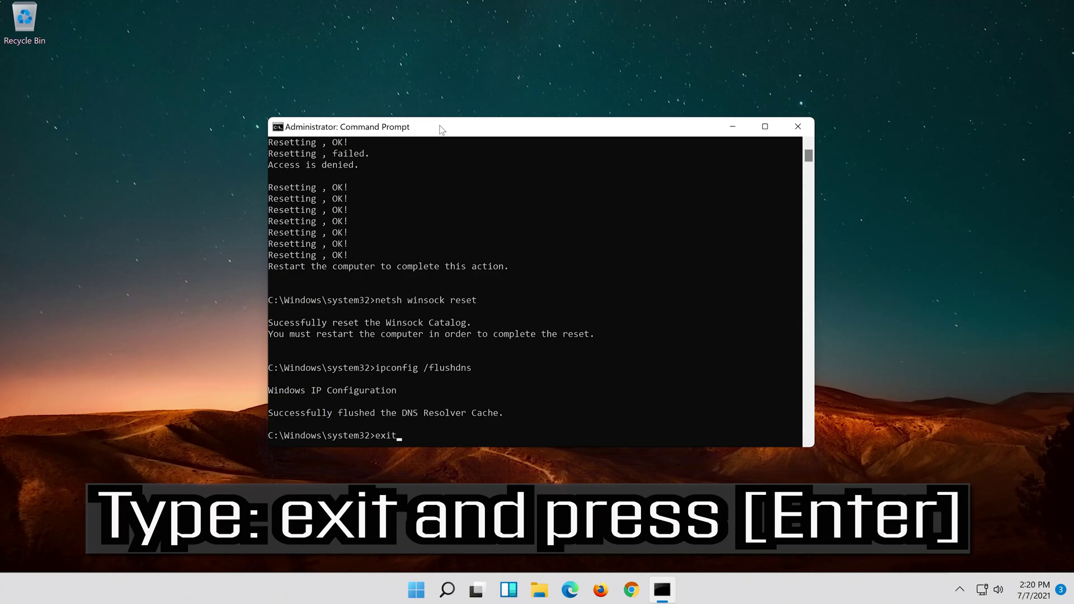
pyautogui.press('Return')
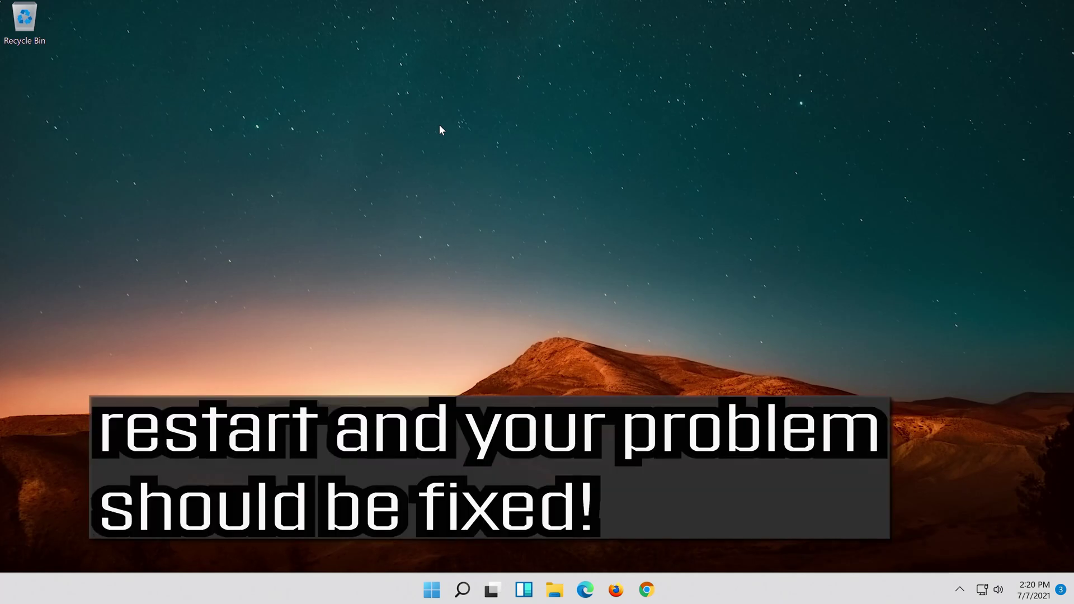
# Open the Start menu and show its power options.
pyautogui.click(439, 596)
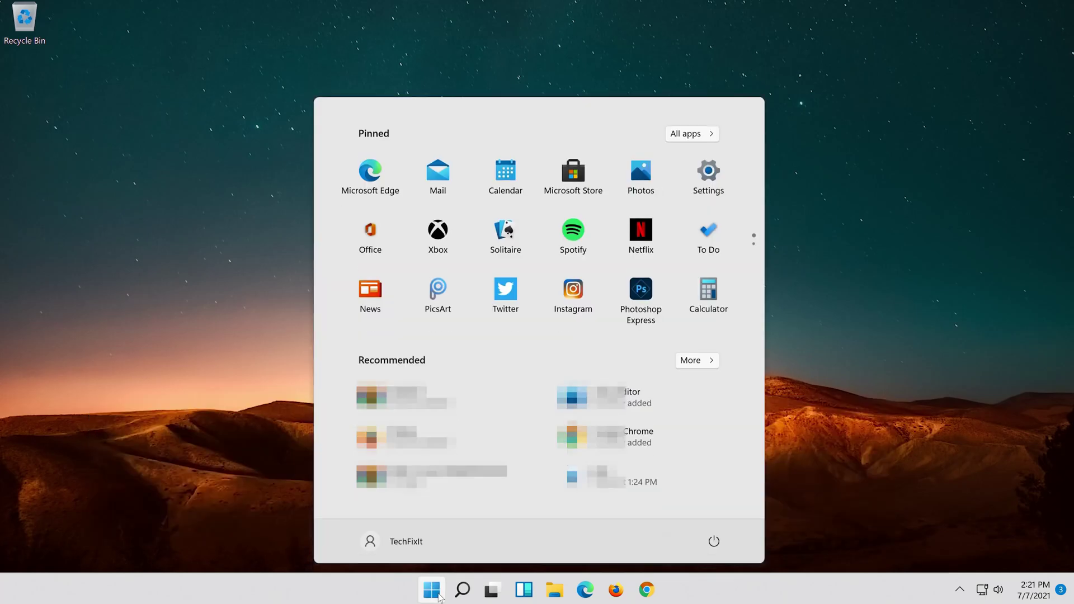
pyautogui.click(714, 542)
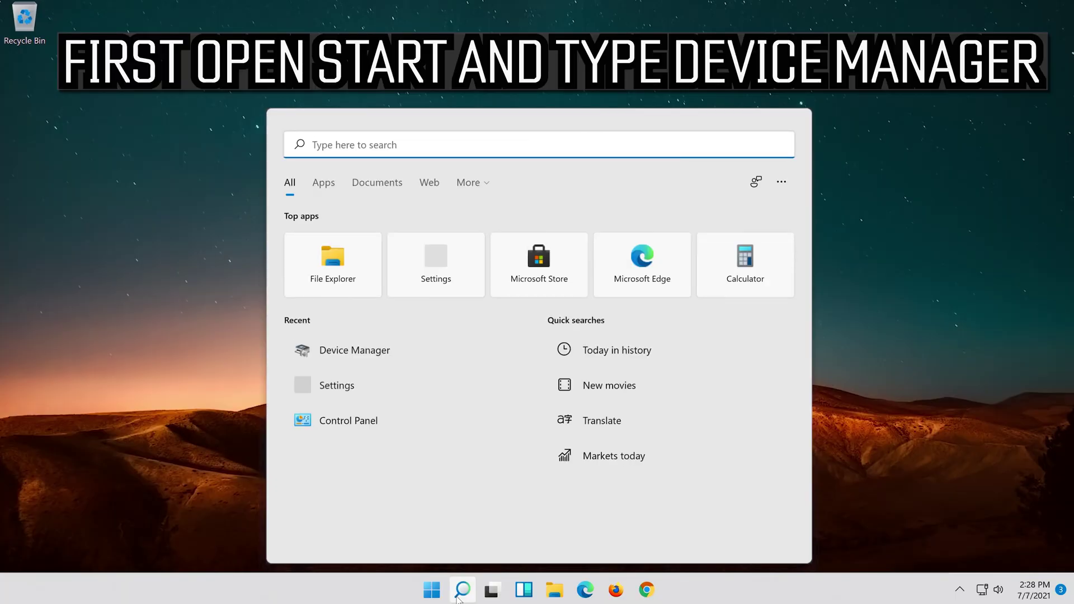
# Search for 'device manager' and open Device Manager from the results.
pyautogui.write('device manager')
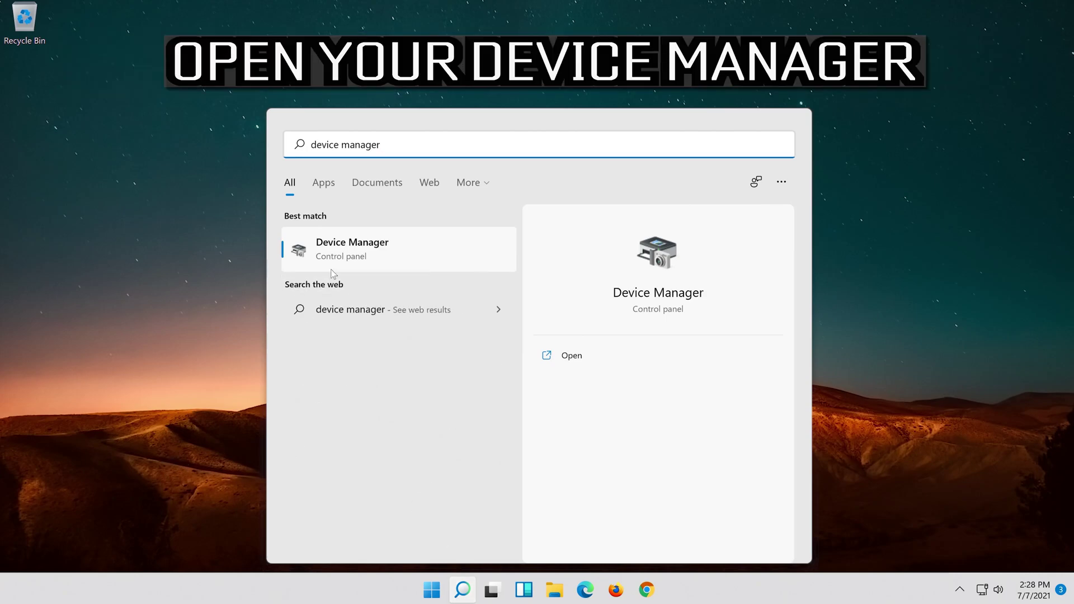
pyautogui.click(378, 254)
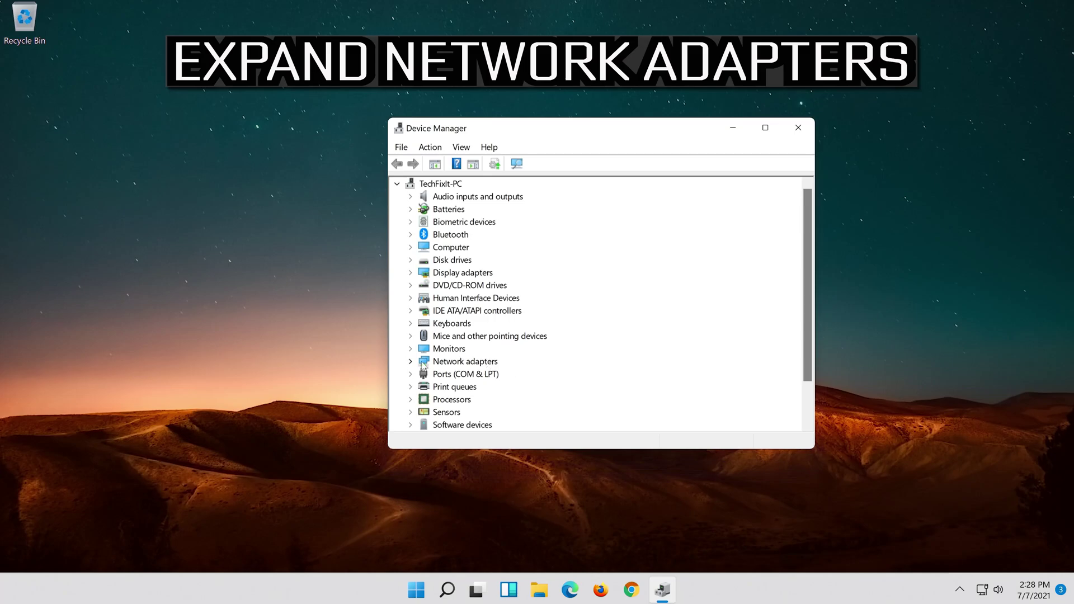
# Expand Network adapters and bring up the context menu for Intel(R) 82574L Gigabit Network Connection.
pyautogui.click(411, 362)
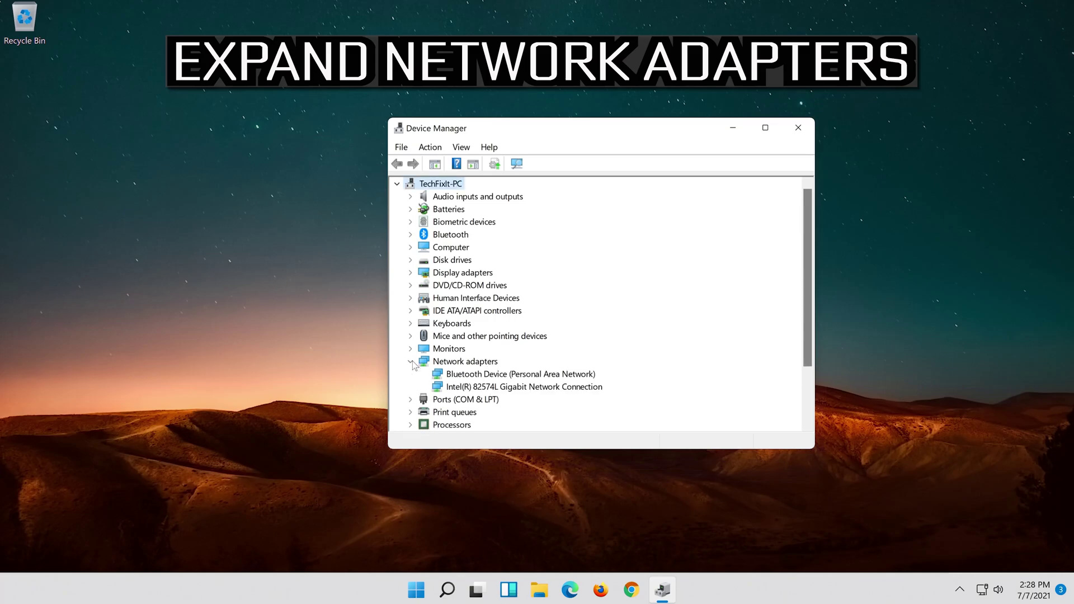
pyautogui.click(479, 387)
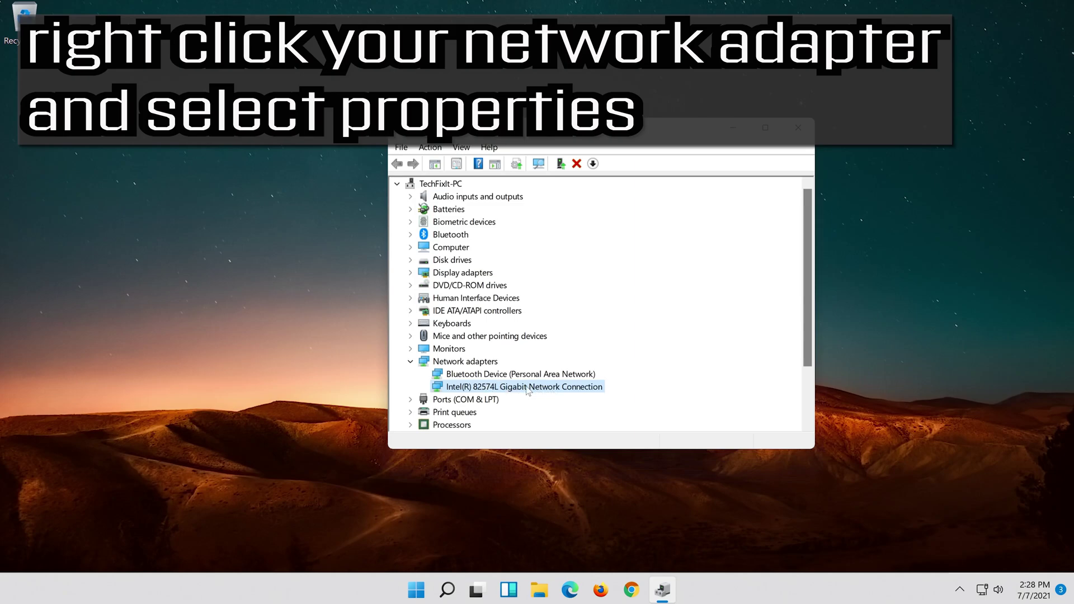
pyautogui.rightClick(527, 390)
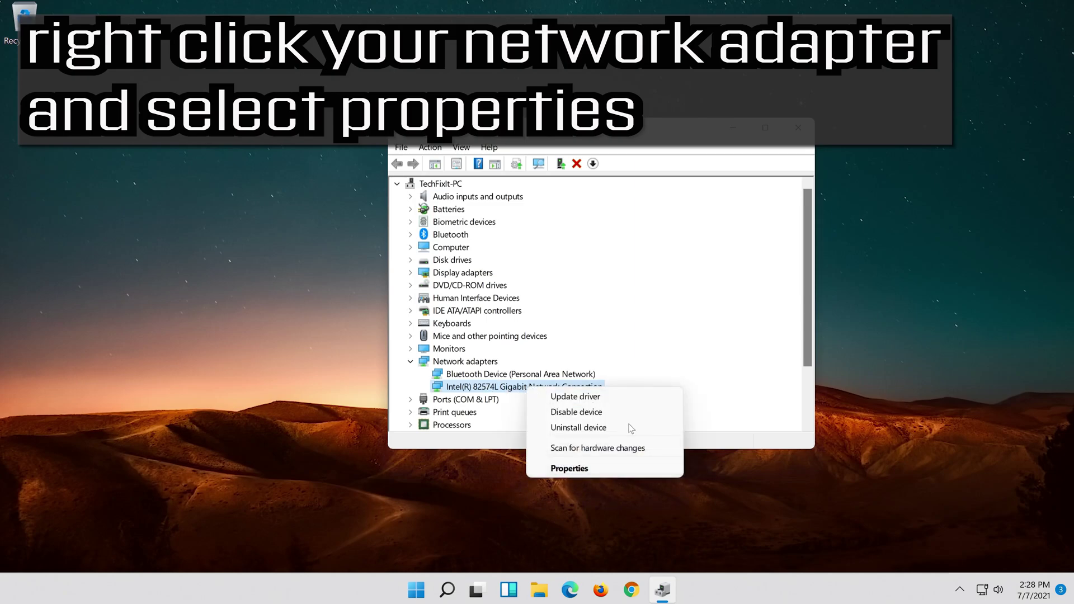
# Uninstall the Intel(R) 82574L adapter from its Properties Driver tab and confirm the removal.
pyautogui.click(596, 471)
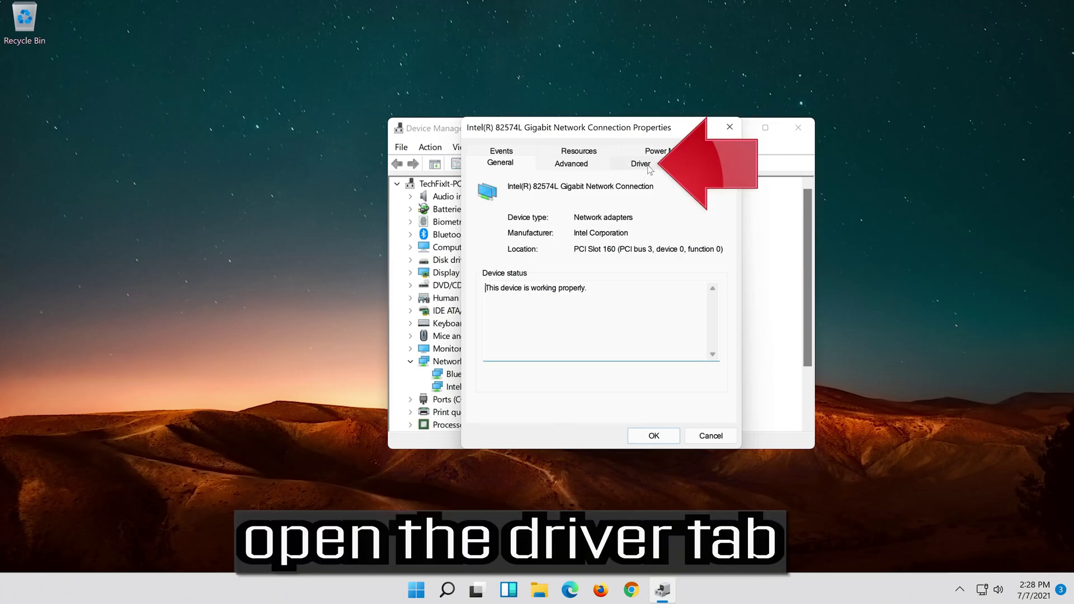
pyautogui.click(643, 164)
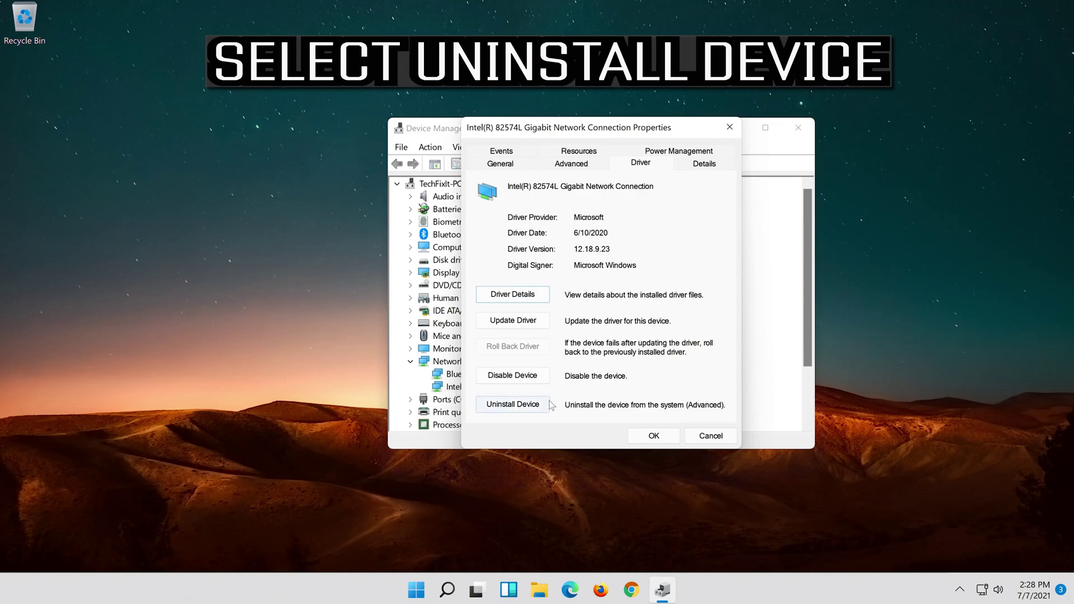
pyautogui.click(519, 407)
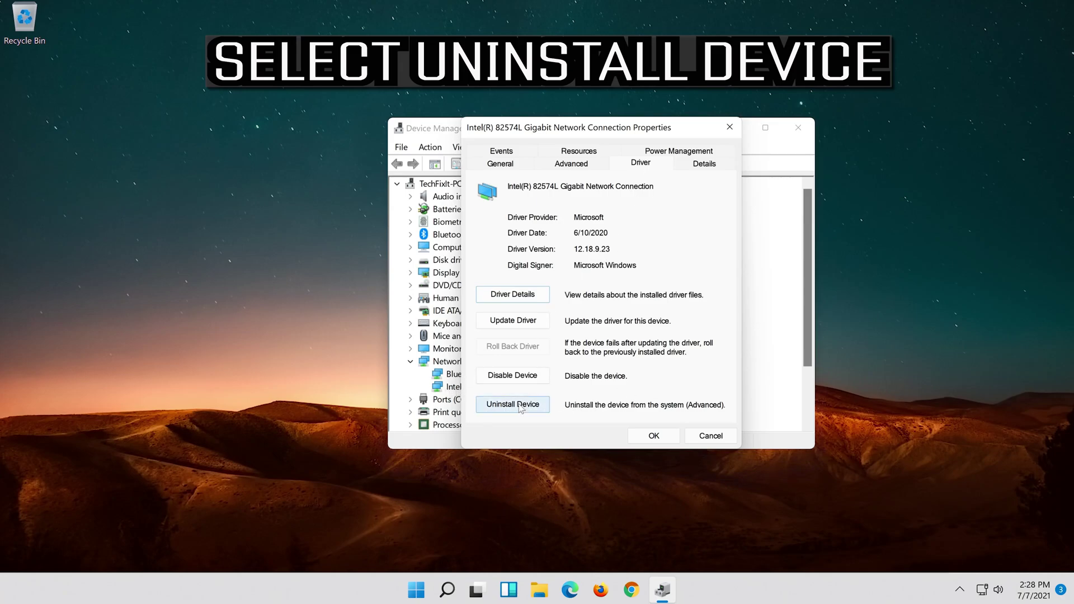
pyautogui.click(521, 407)
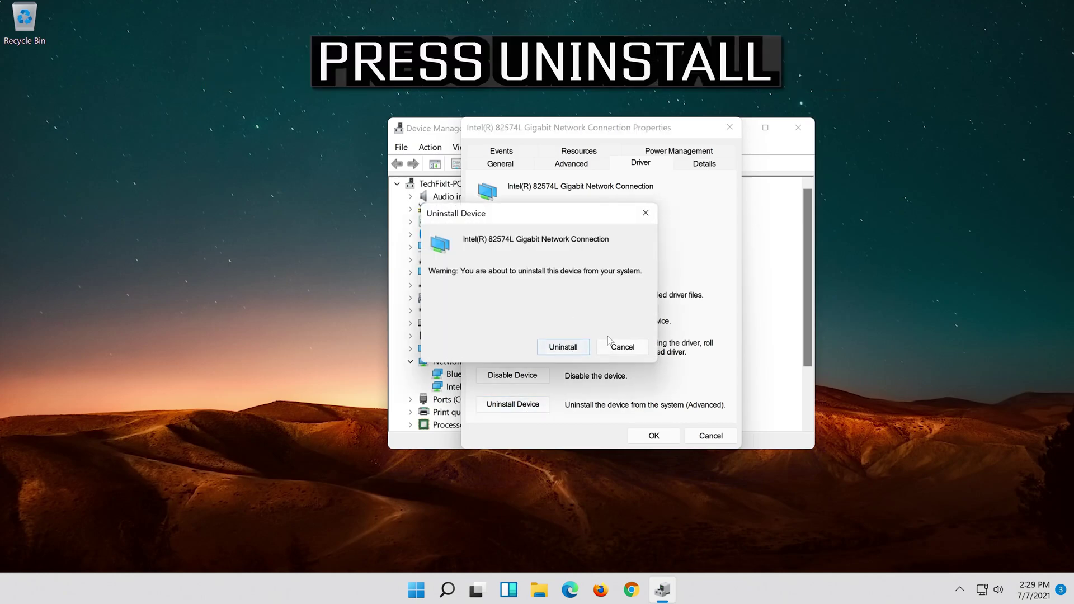
pyautogui.click(573, 353)
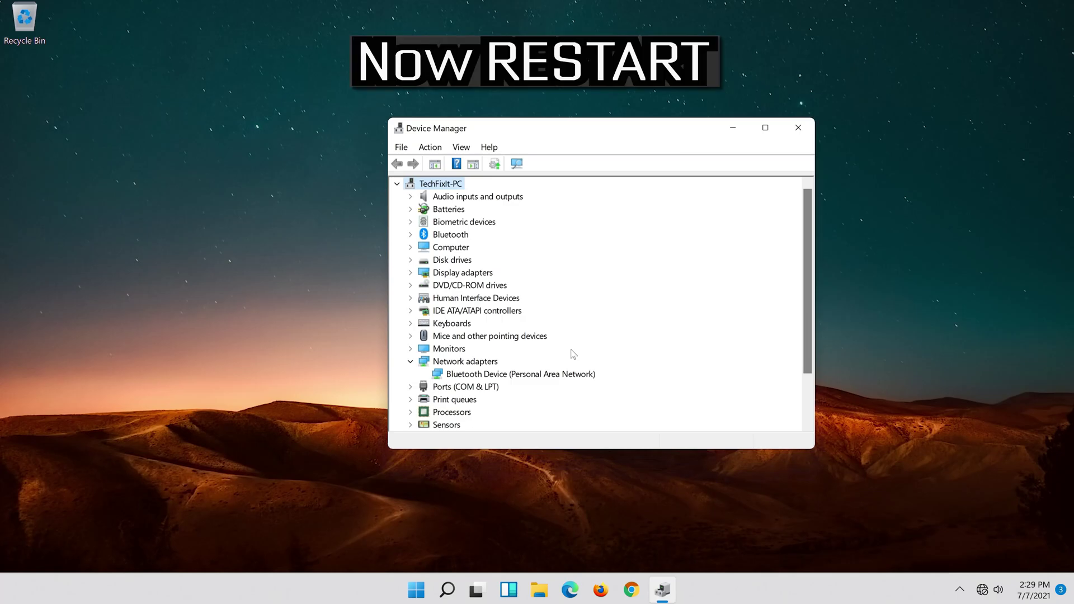
# Close Device Manager and restart the PC from the Start menu power options.
pyautogui.click(806, 129)
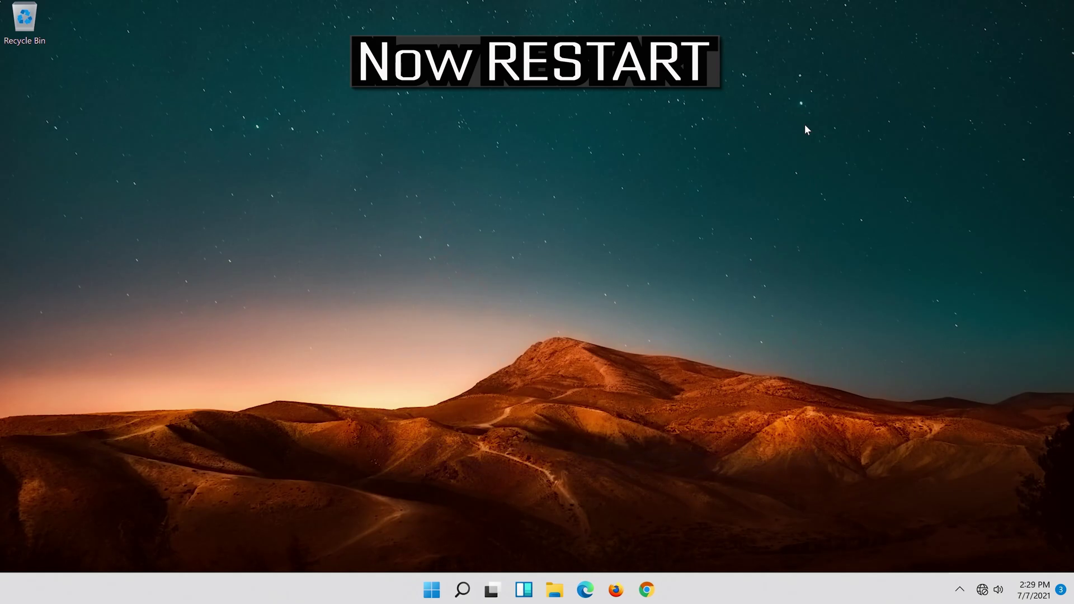
pyautogui.click(434, 592)
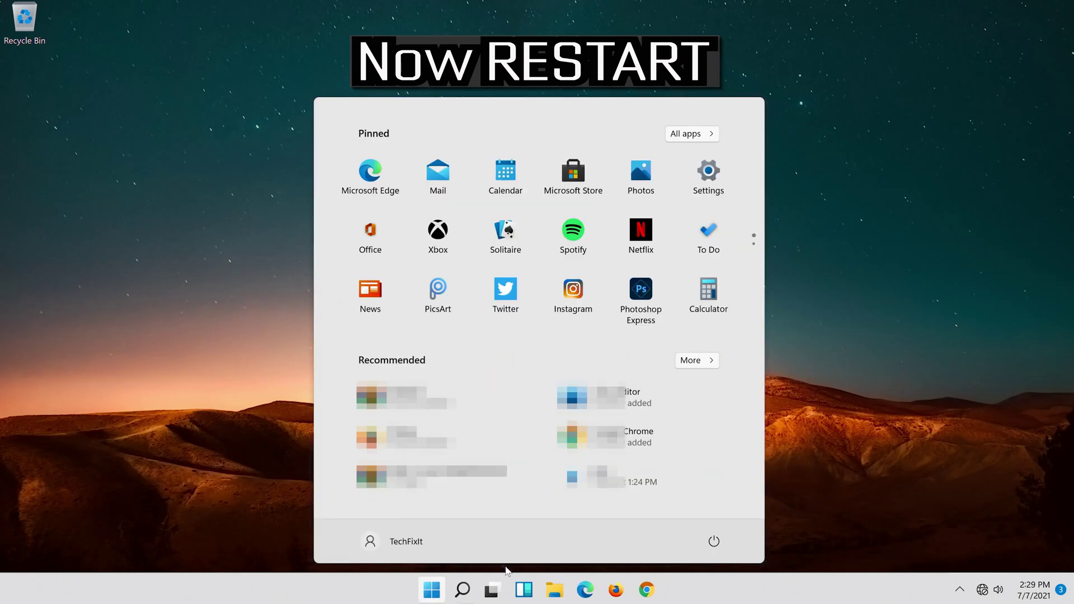
pyautogui.click(721, 545)
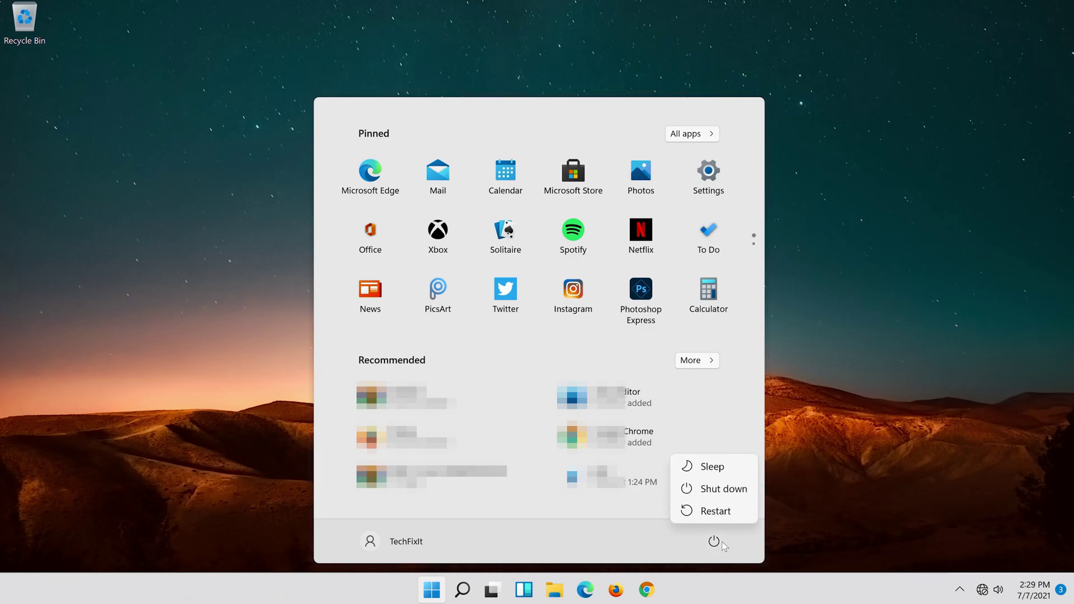
pyautogui.click(719, 511)
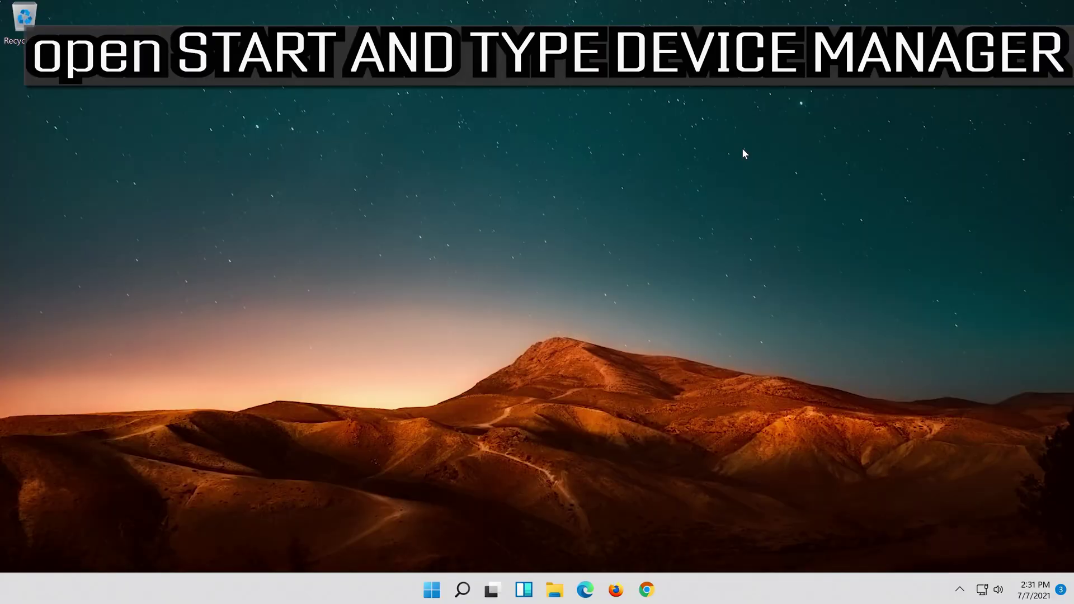
# Search the taskbar for 'device manager' and launch Device Manager from the results.
pyautogui.click(466, 591)
pyautogui.write('dei')
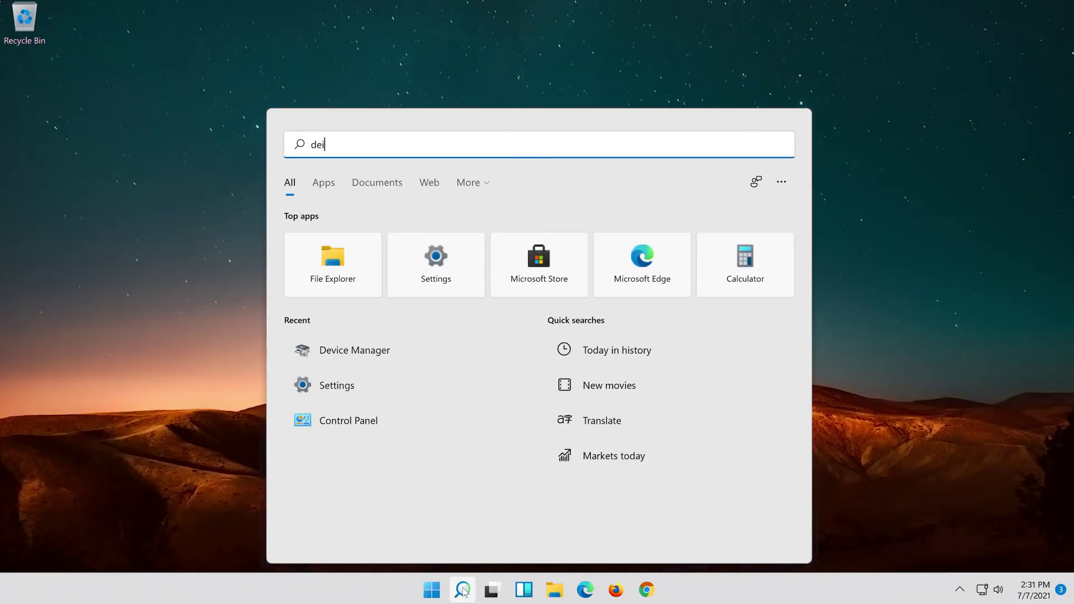
pyautogui.press('BackSpace')
pyautogui.write('vice m')
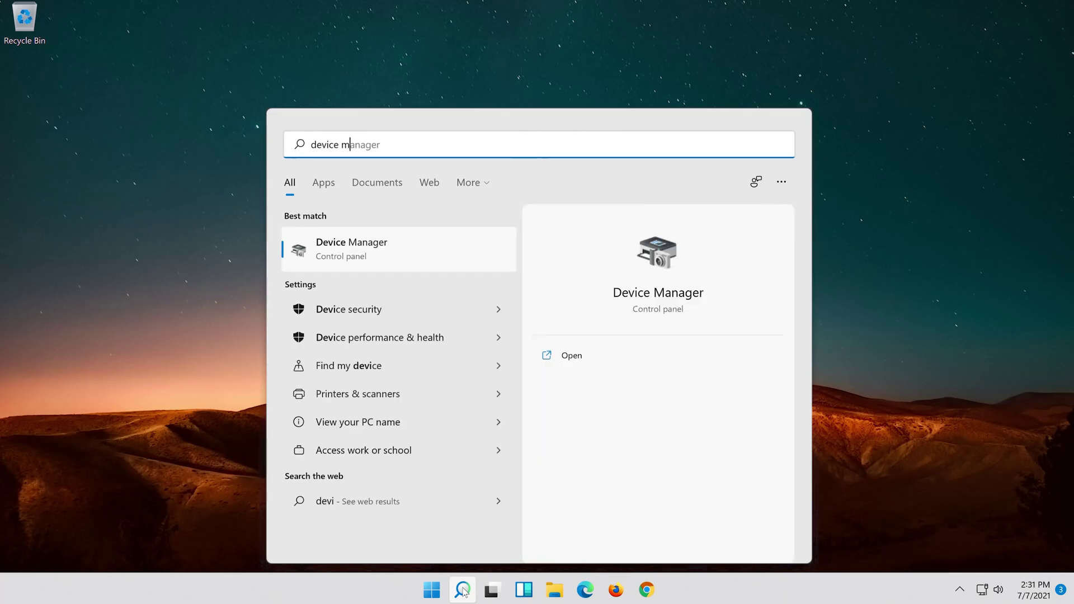
pyautogui.write('anager')
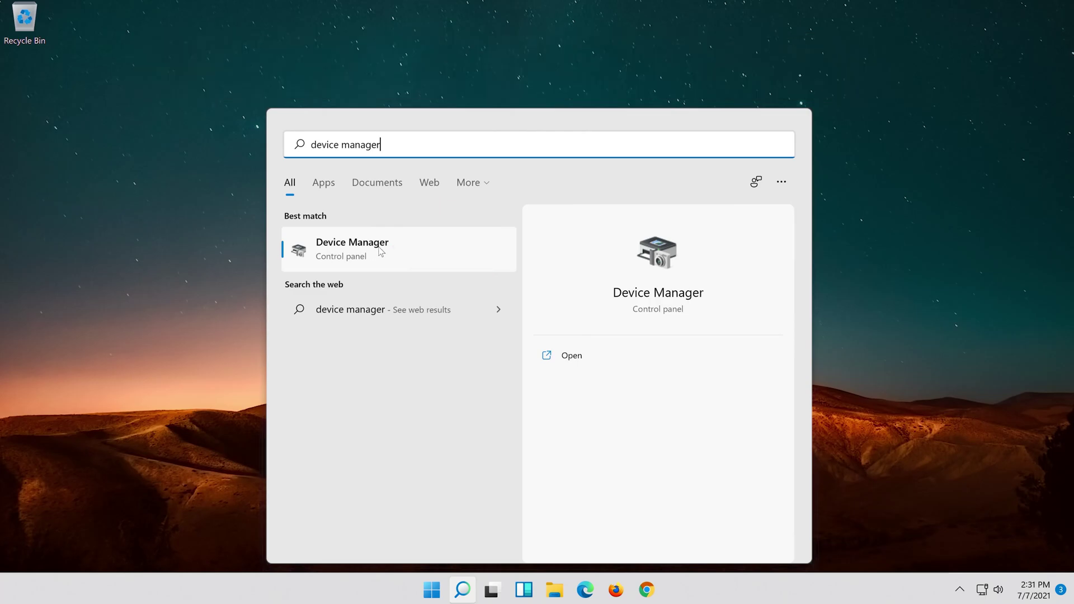
pyautogui.click(380, 251)
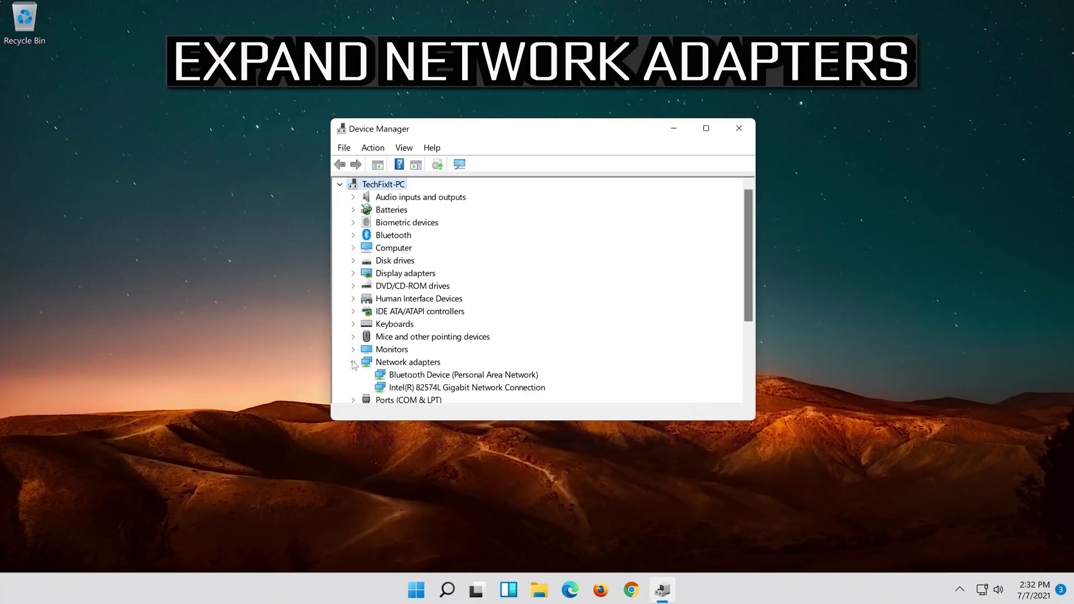
# Open the Intel(R) 82574L Gigabit Network Connection's Properties on the Driver tab.
pyautogui.click(412, 390)
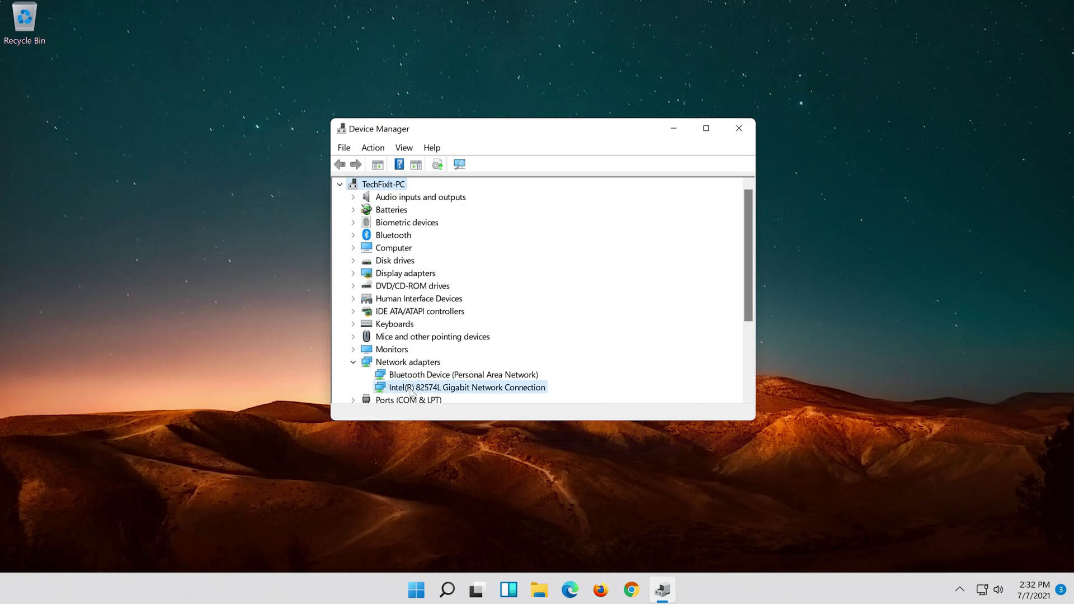
pyautogui.rightClick(473, 390)
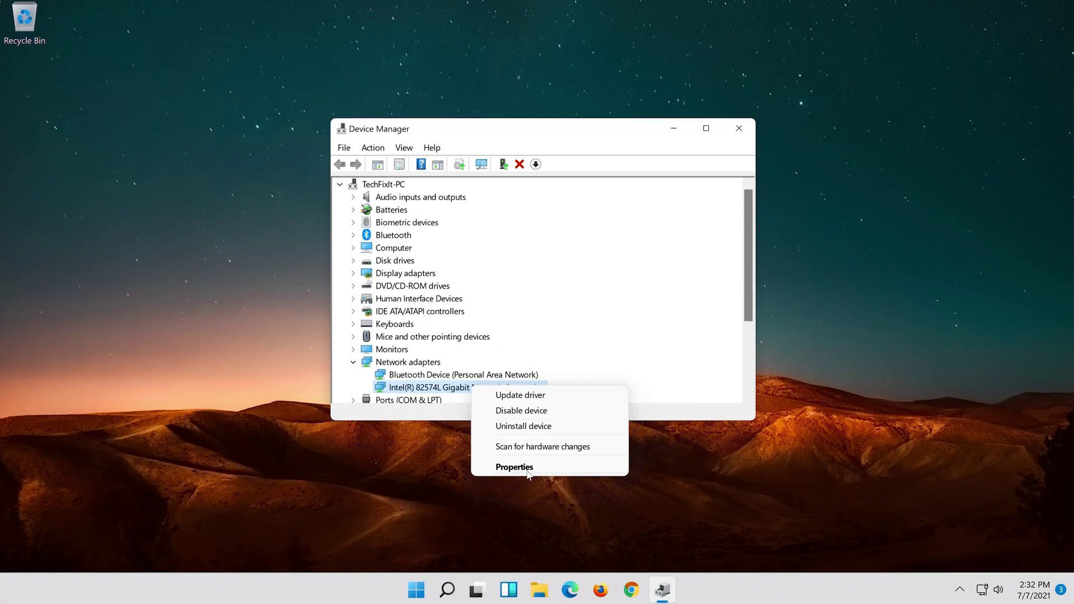
pyautogui.click(528, 470)
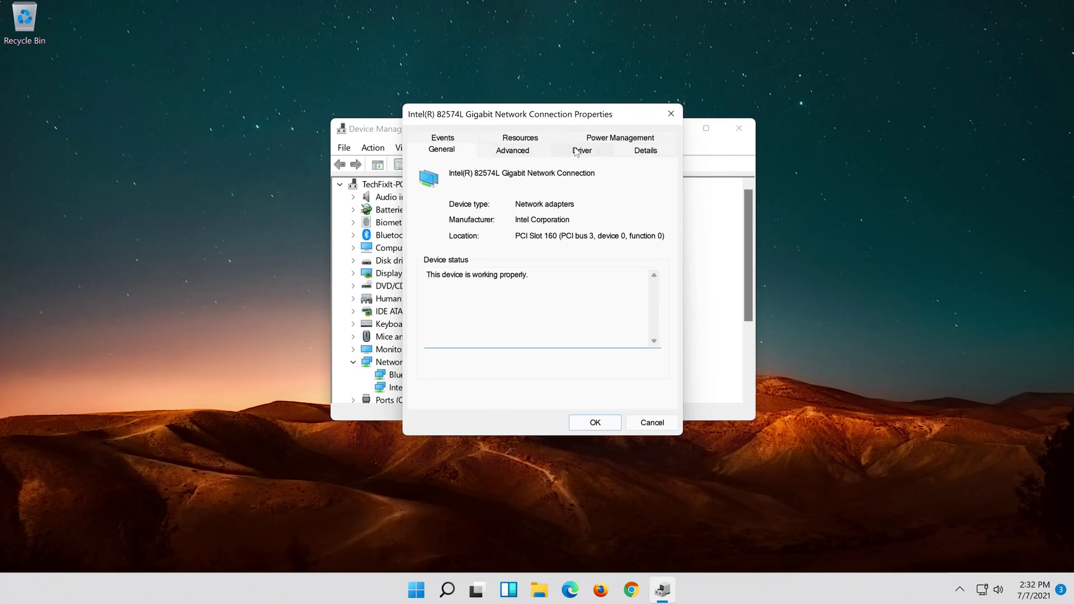
pyautogui.click(580, 151)
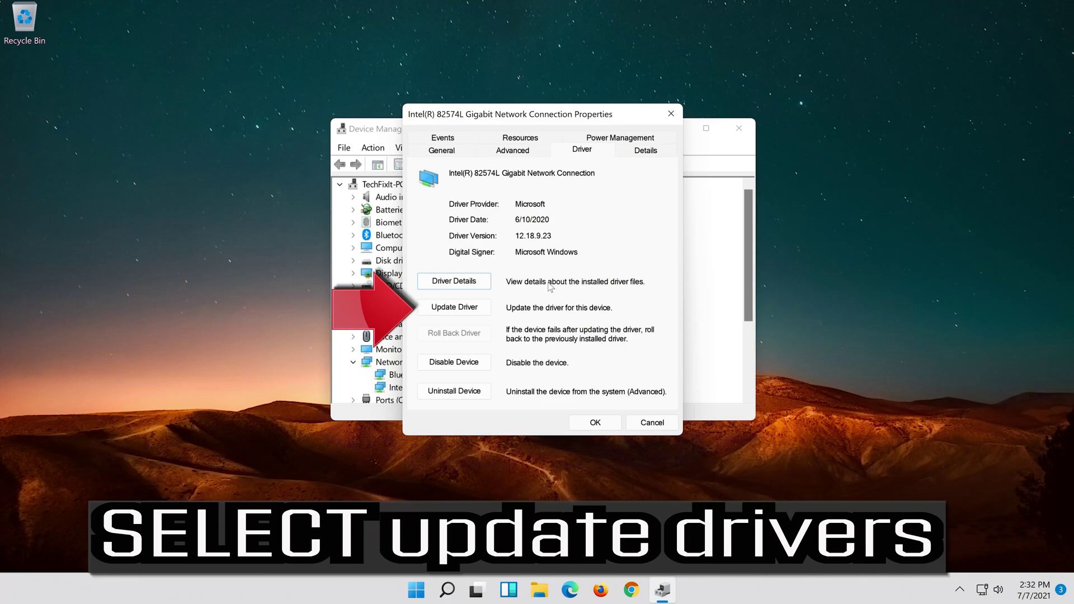
# Update the Intel(R) 82574L driver by picking the Intel model from drivers on the computer.
pyautogui.click(453, 307)
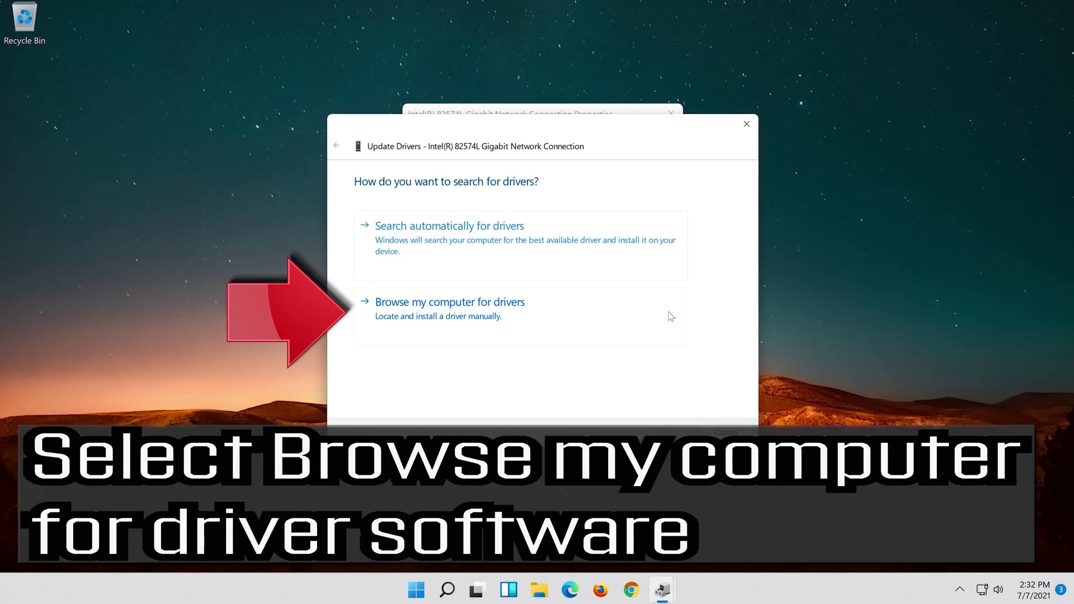
pyautogui.click(482, 330)
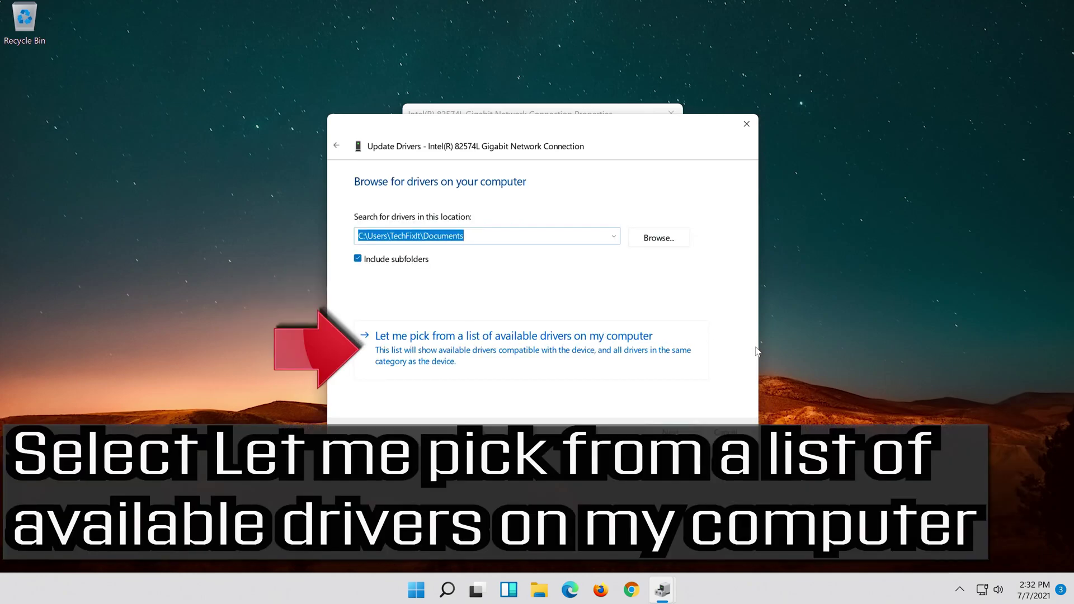
pyautogui.click(505, 353)
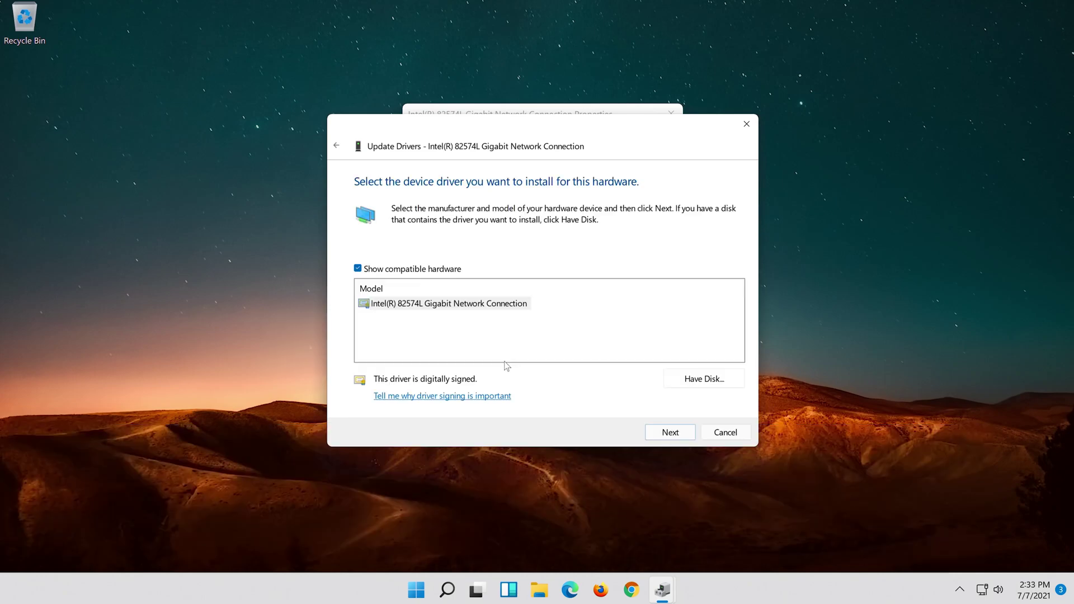
pyautogui.click(435, 305)
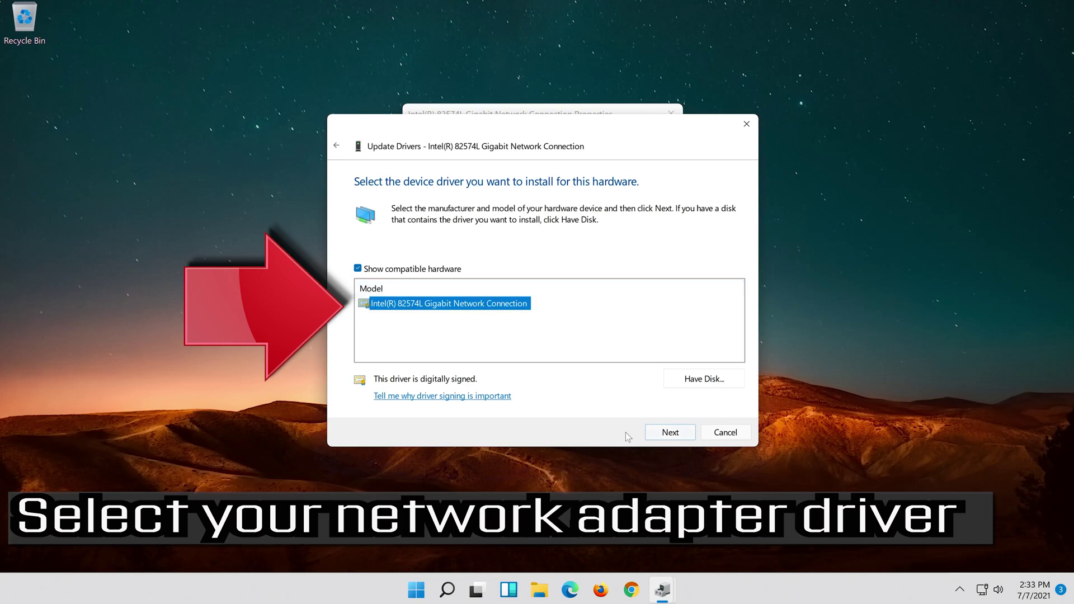
pyautogui.click(670, 432)
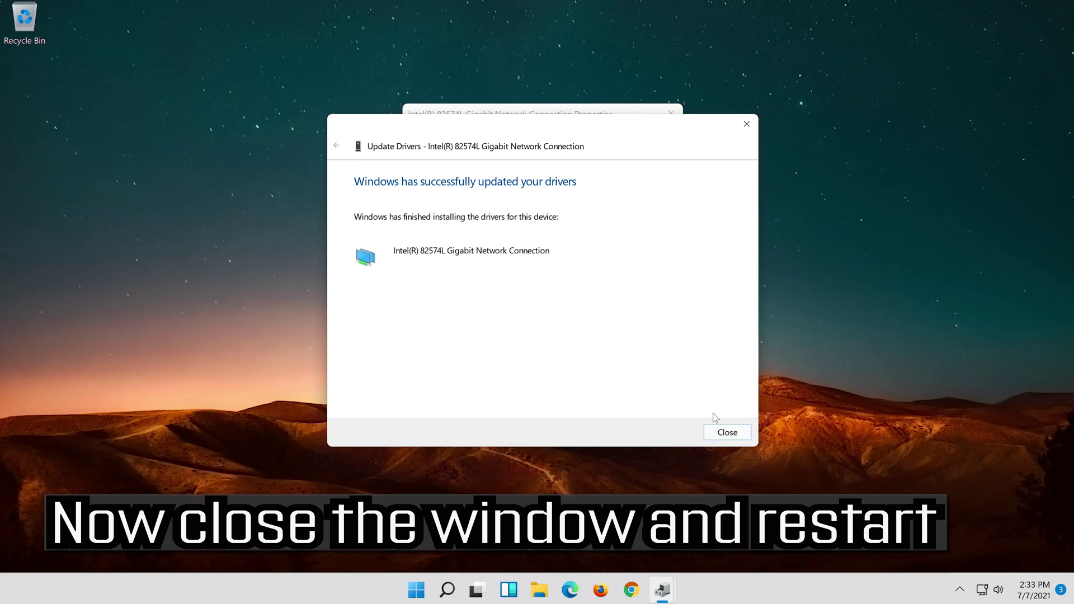
# Close the finished driver update wizard, the adapter Properties dialog and Device Manager.
pyautogui.click(730, 431)
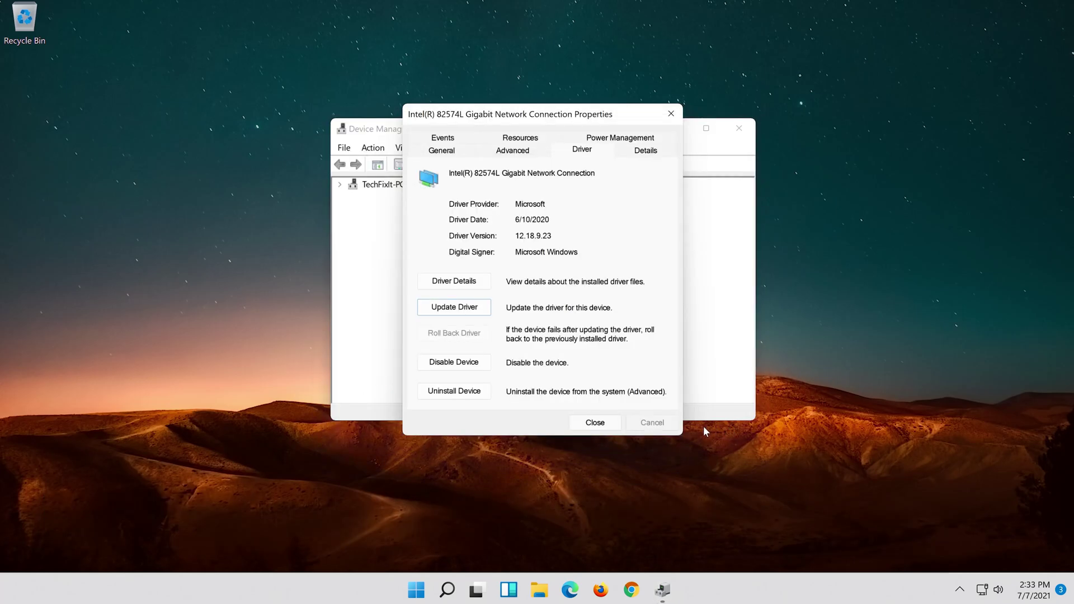
pyautogui.click(594, 422)
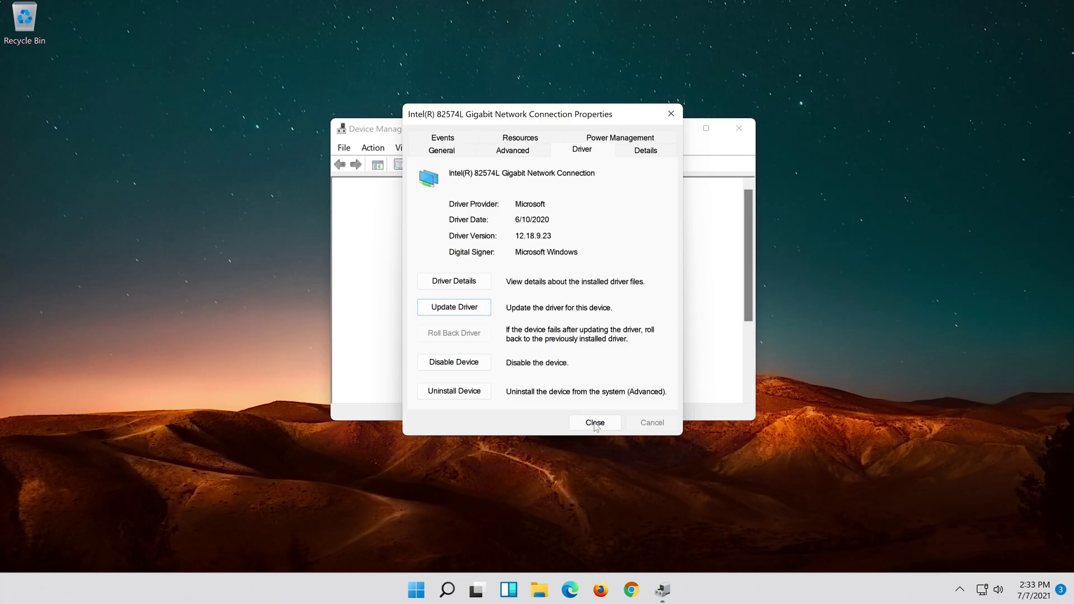
pyautogui.click(595, 424)
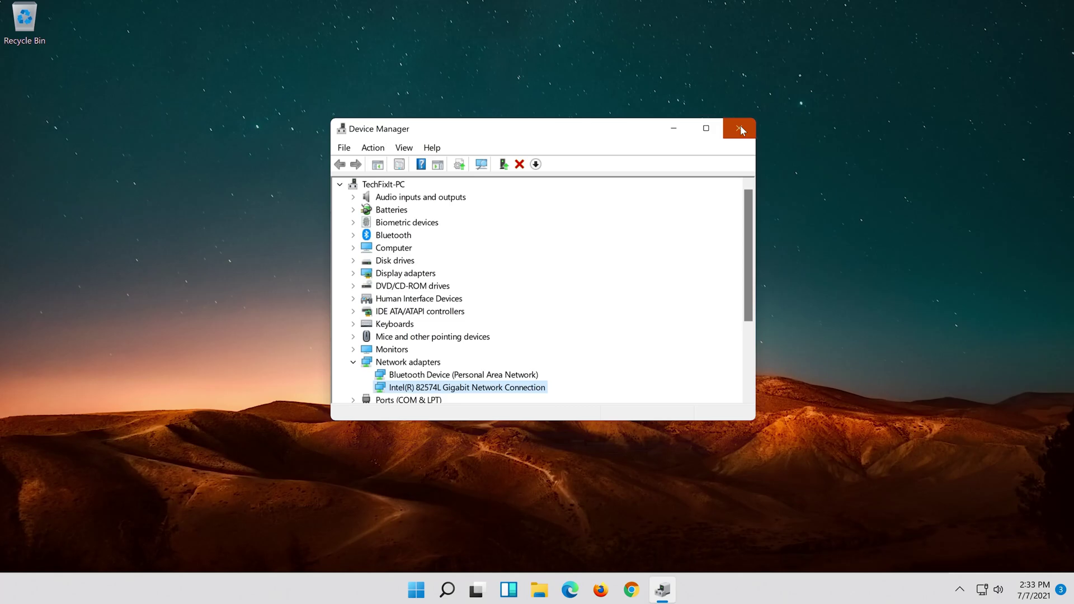
pyautogui.click(740, 125)
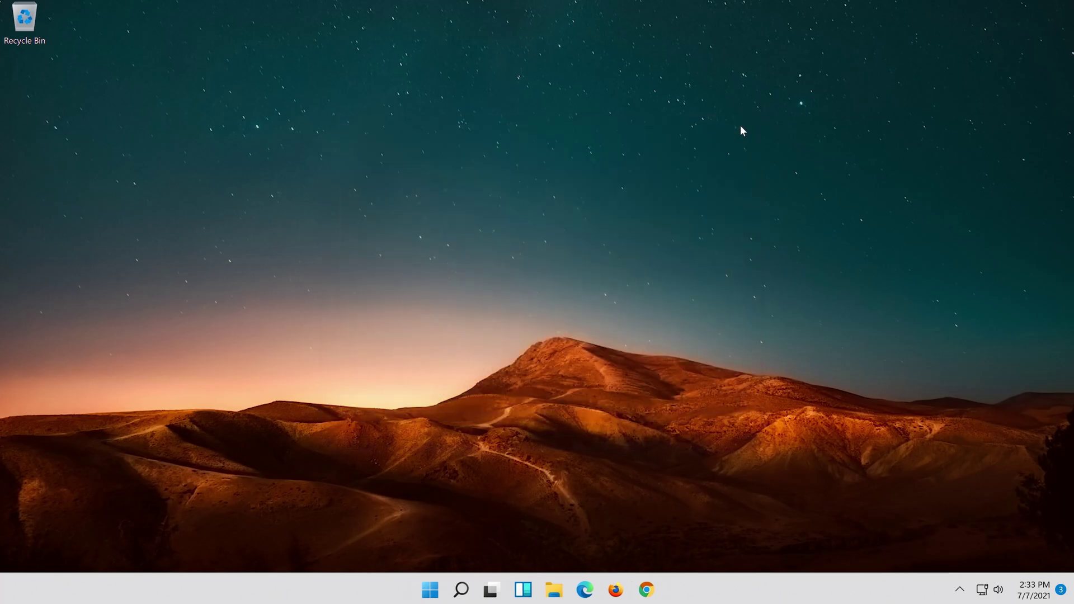
# Restart the computer from the Start menu power options.
pyautogui.click(429, 578)
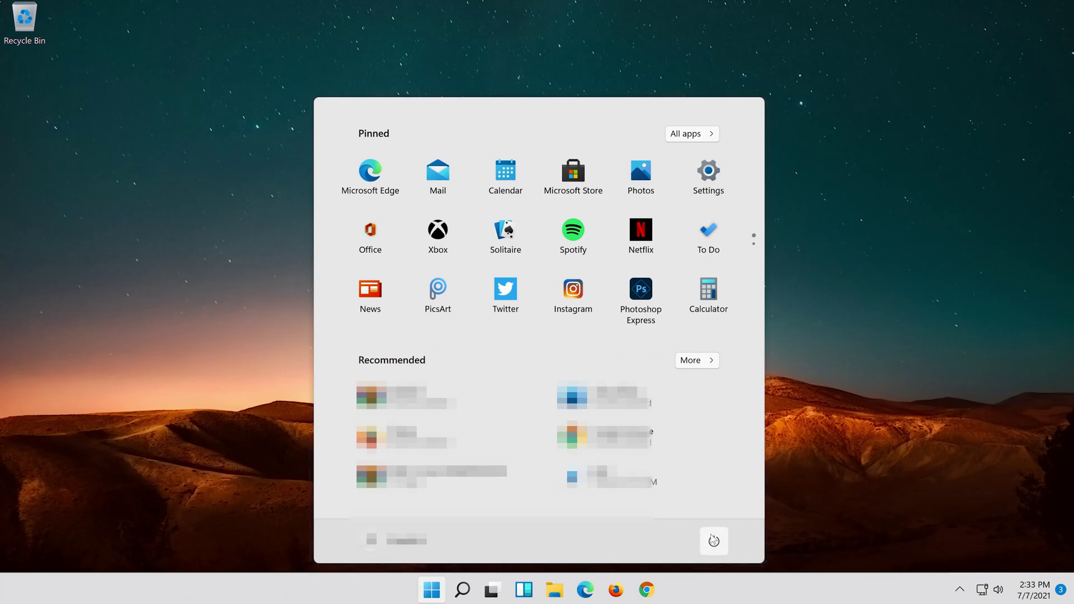
pyautogui.click(713, 540)
pyautogui.click(713, 511)
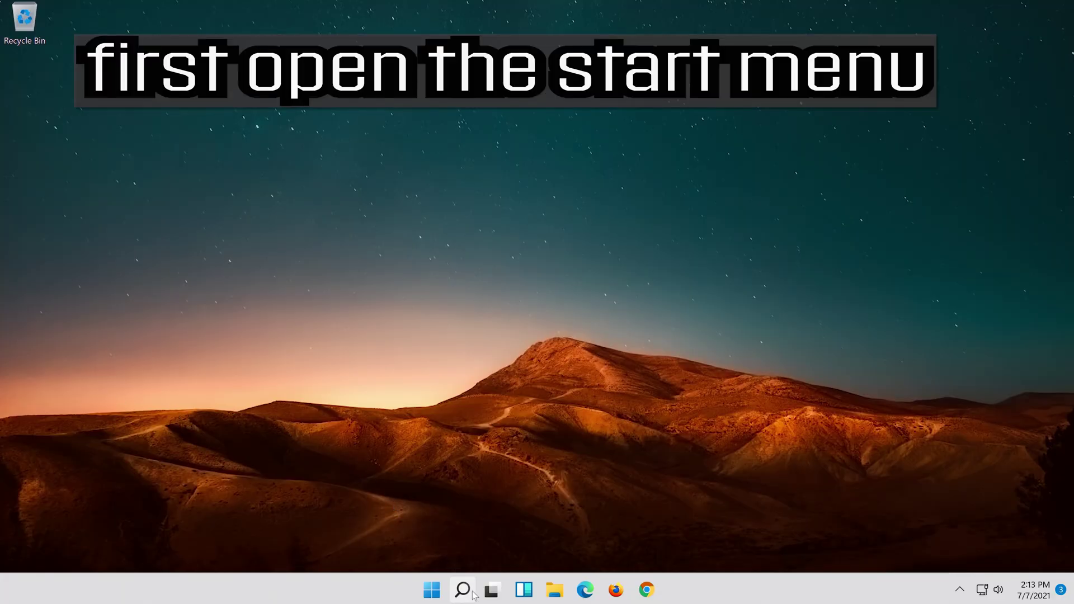
# Search the taskbar for 'settings' and launch the Settings app.
pyautogui.click(473, 592)
pyautogui.write('s')
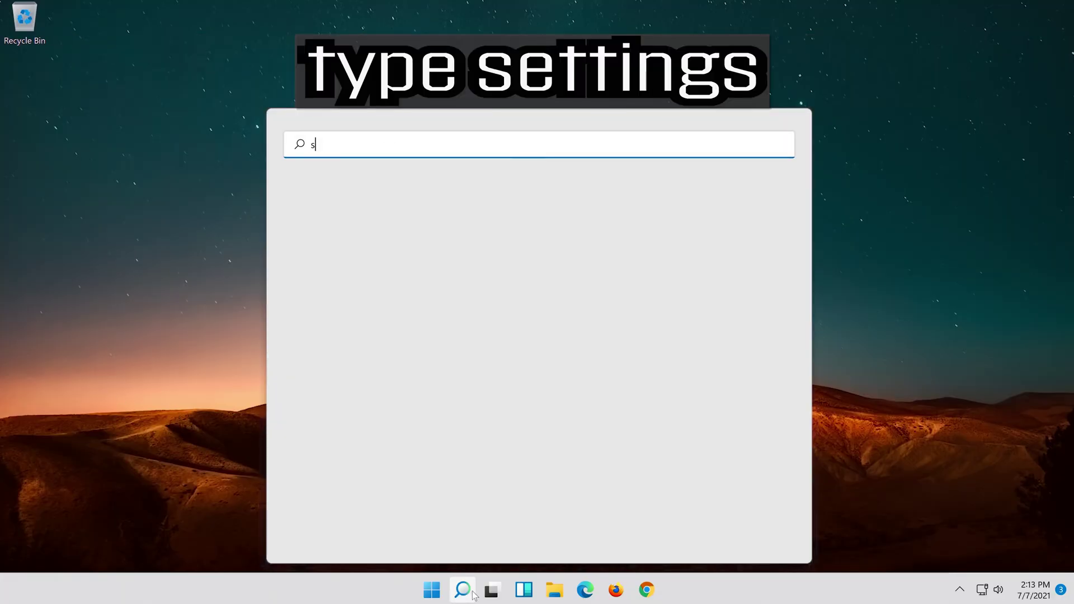
pyautogui.write('ettings')
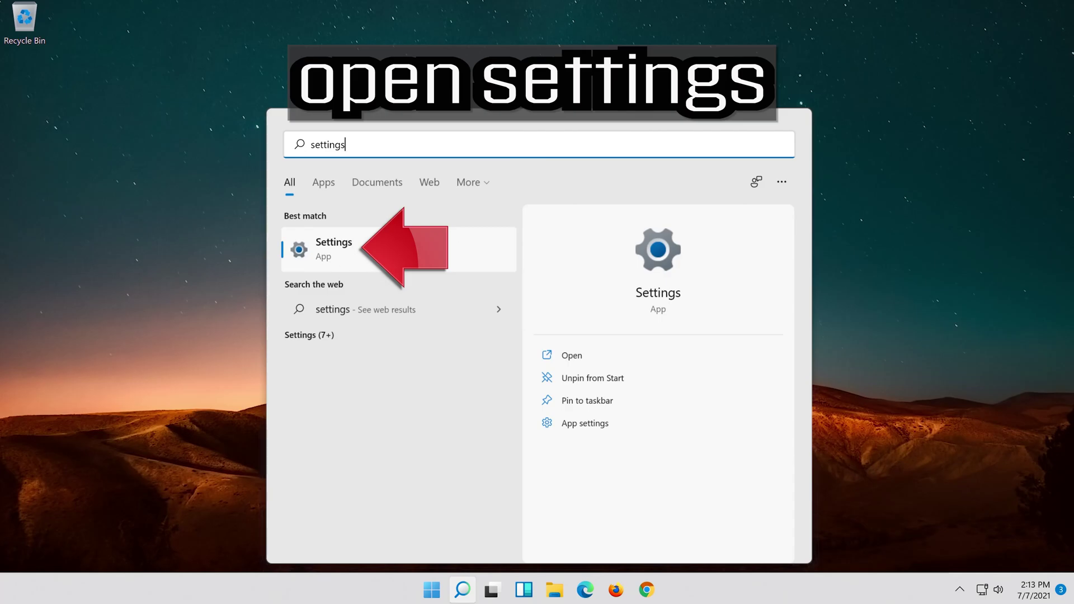
pyautogui.click(384, 257)
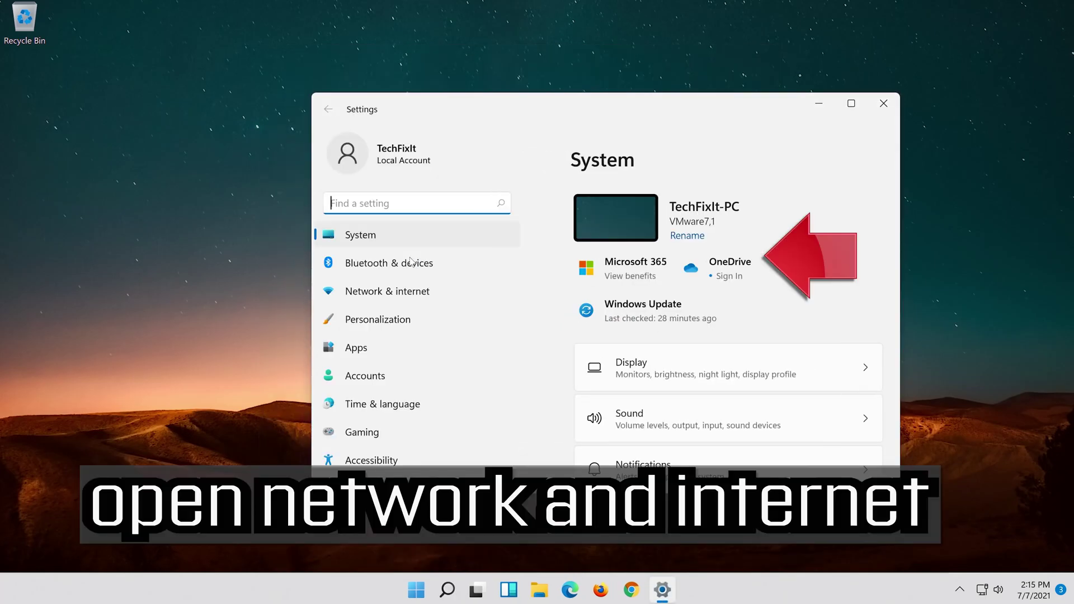
# Go to Network & internet, then Advanced network settings, scrolling down to Network reset.
pyautogui.click(417, 294)
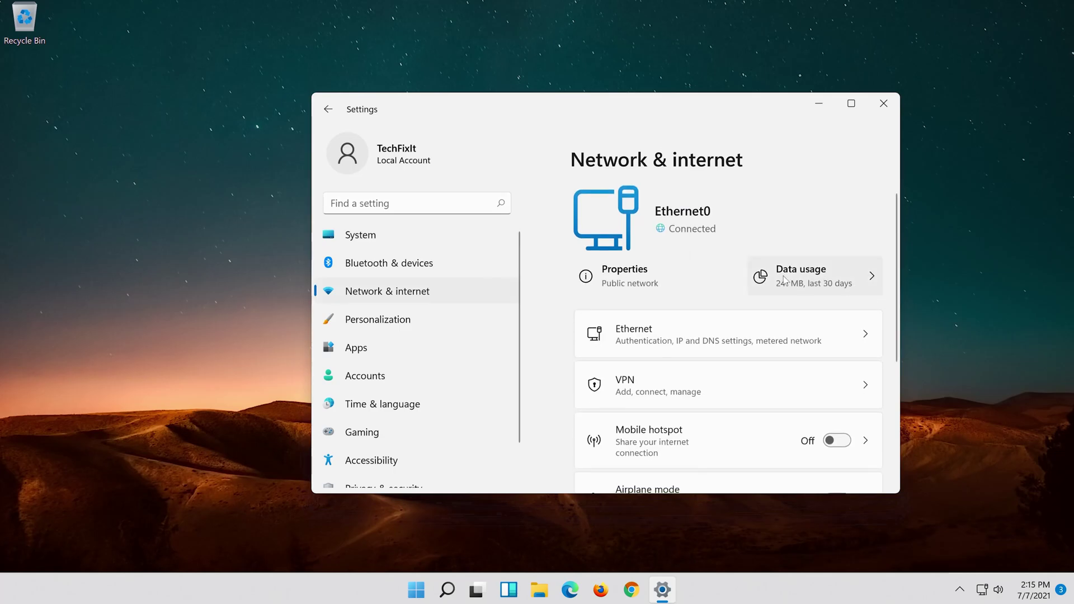
pyautogui.scroll(-5, 777, 278)
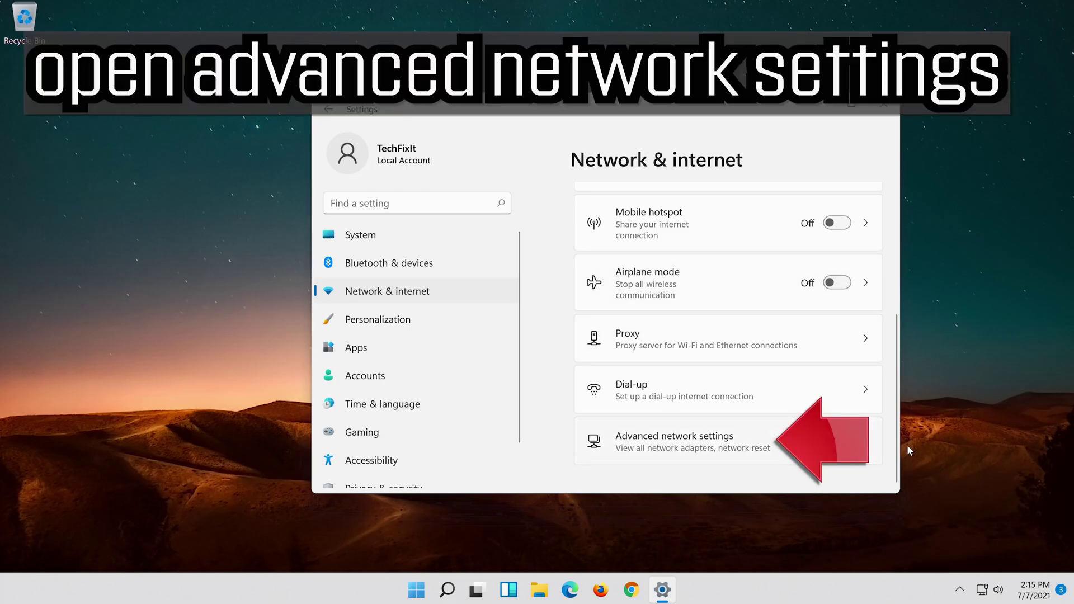
pyautogui.click(659, 446)
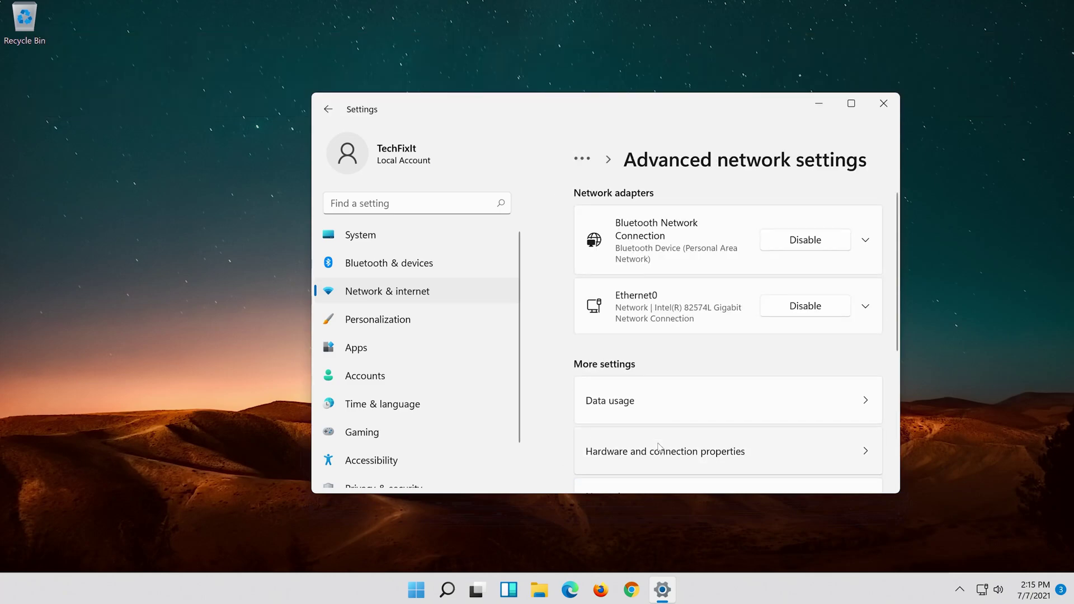
pyautogui.scroll(-3, 659, 445)
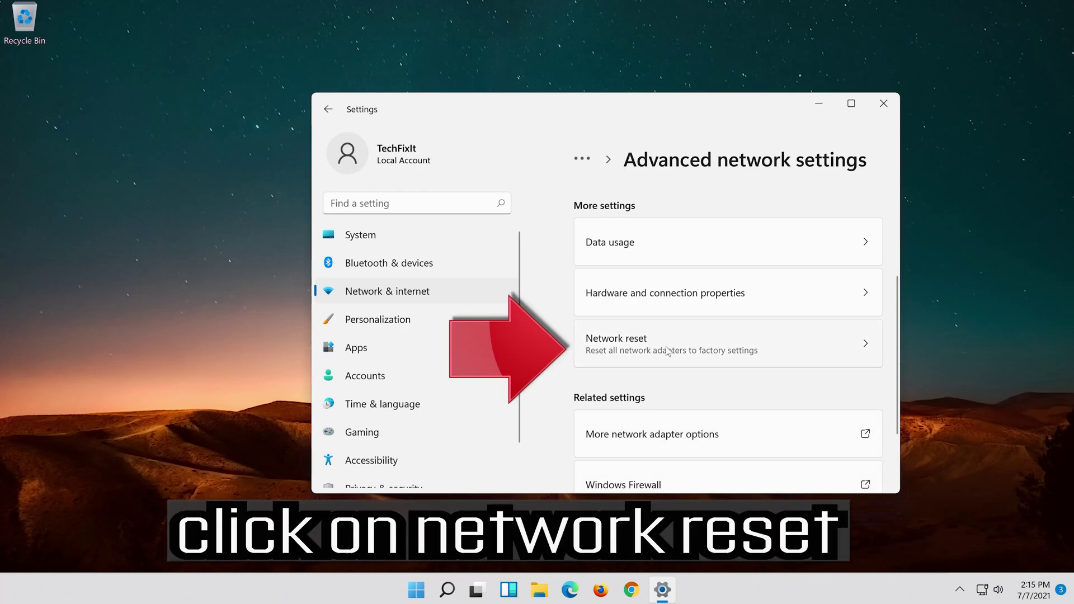
# Run Network reset with Reset now, confirm with Yes, and dismiss the sign-out notice.
pyautogui.click(715, 344)
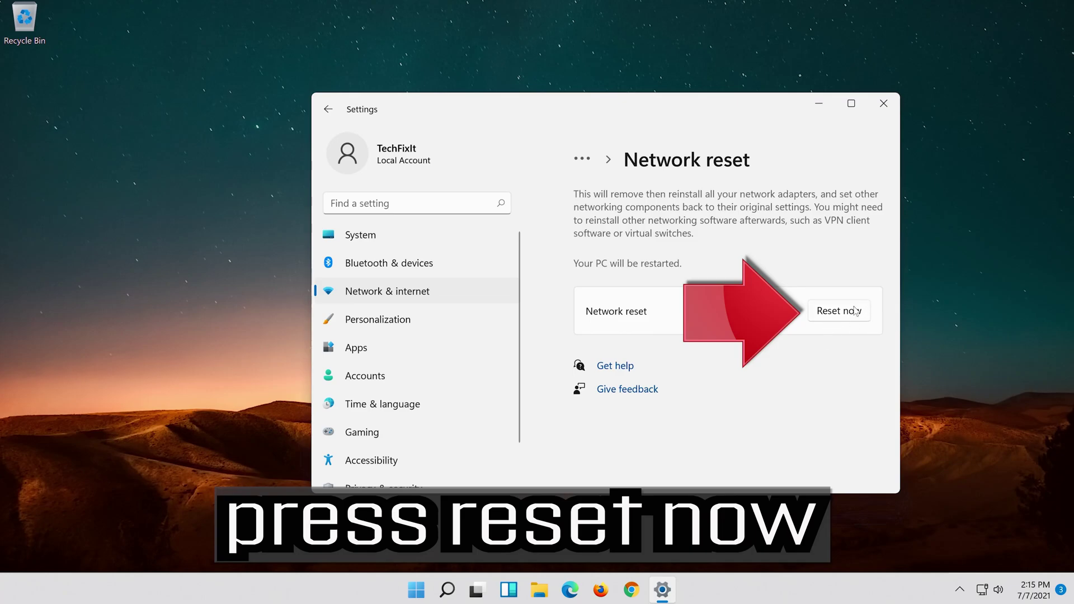
pyautogui.click(839, 310)
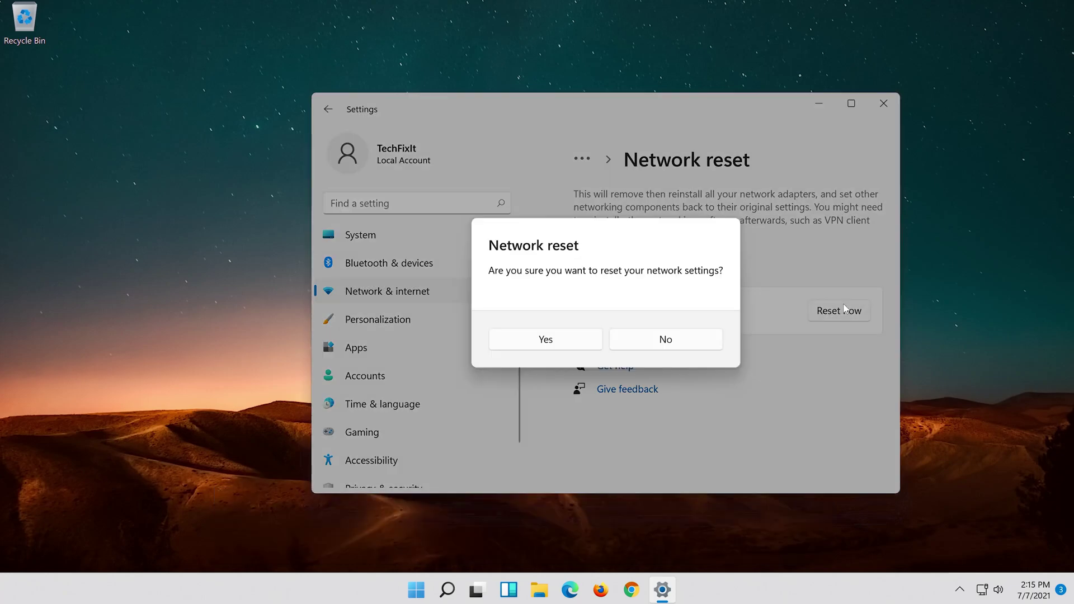
pyautogui.click(555, 343)
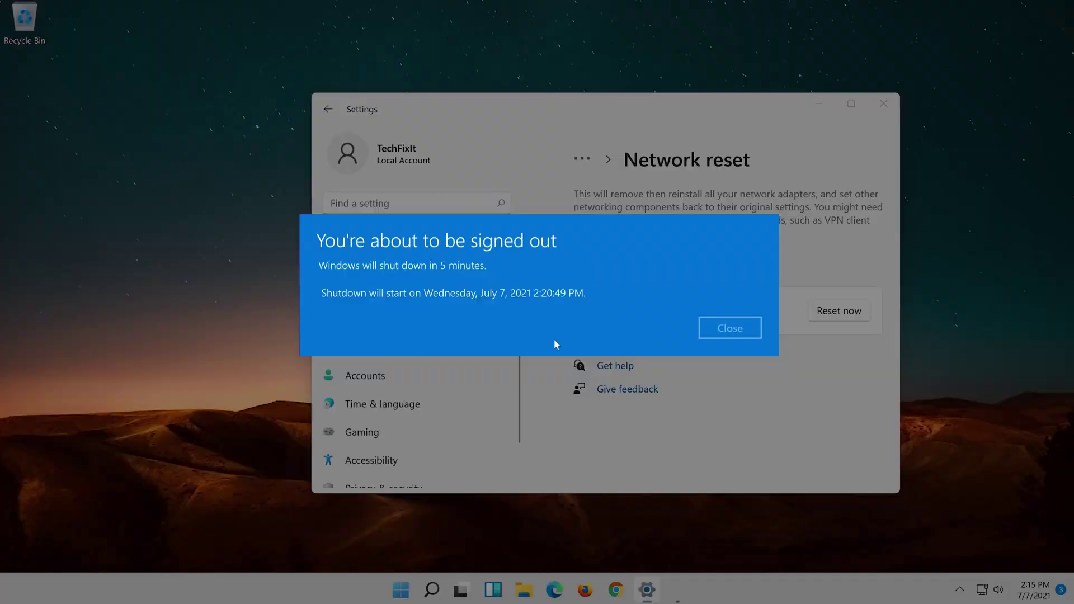
pyautogui.click(728, 334)
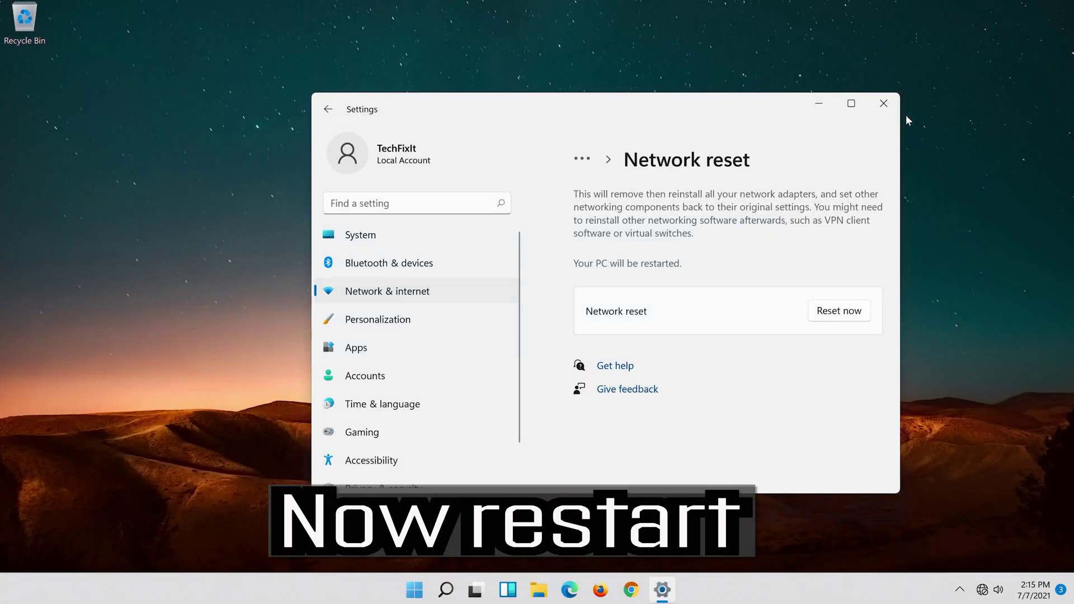